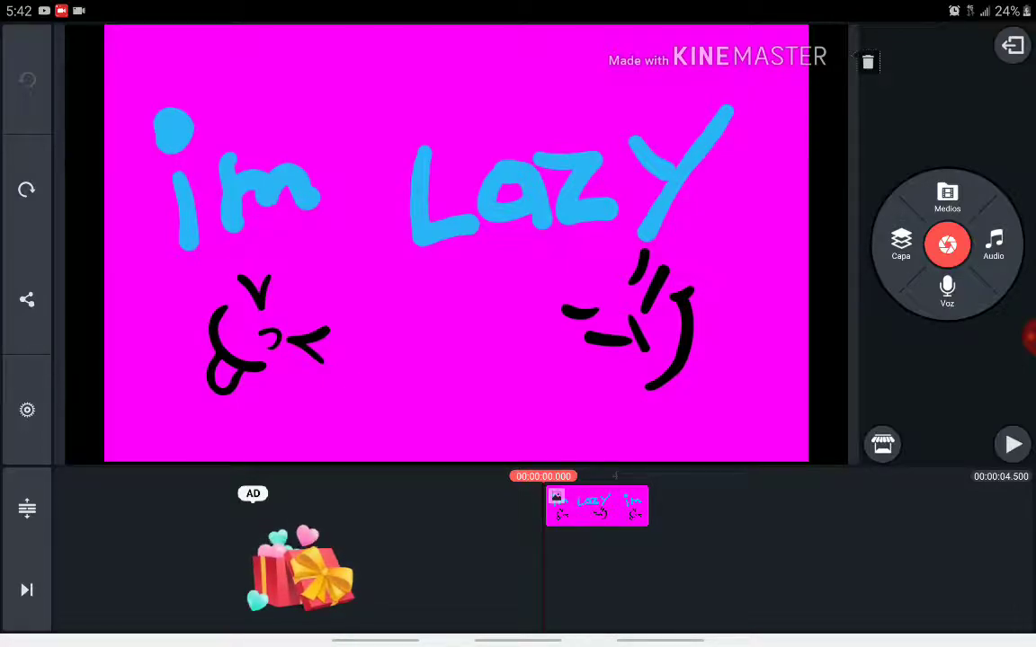
- Play and stop the project preview, then view the Recordings, Music and Sound asset categories
left_click(1013, 444)
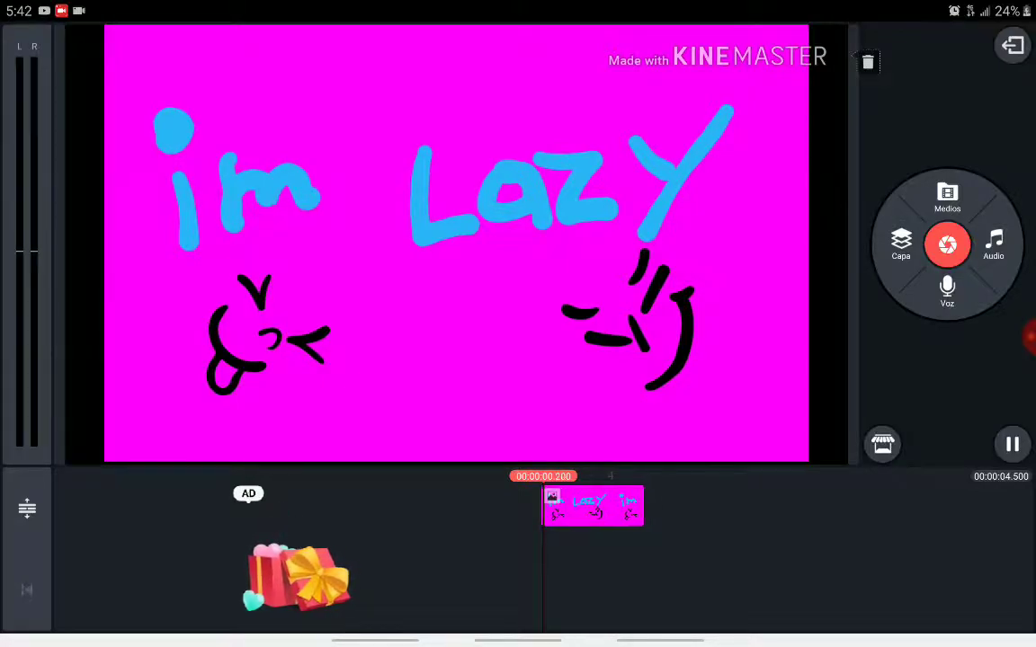
left_click(1012, 444)
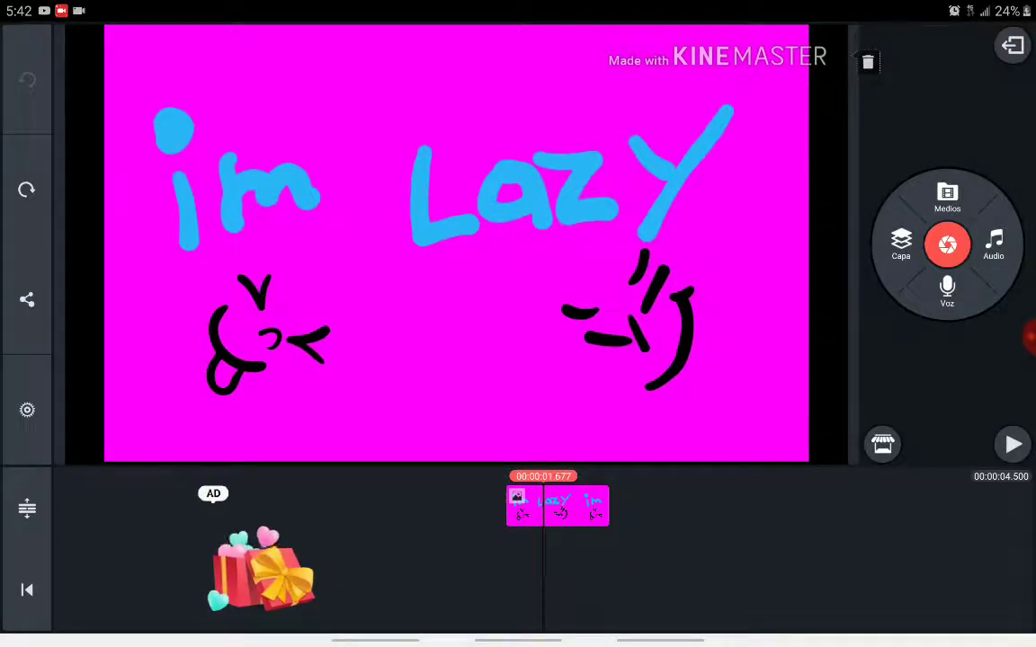
left_click(994, 242)
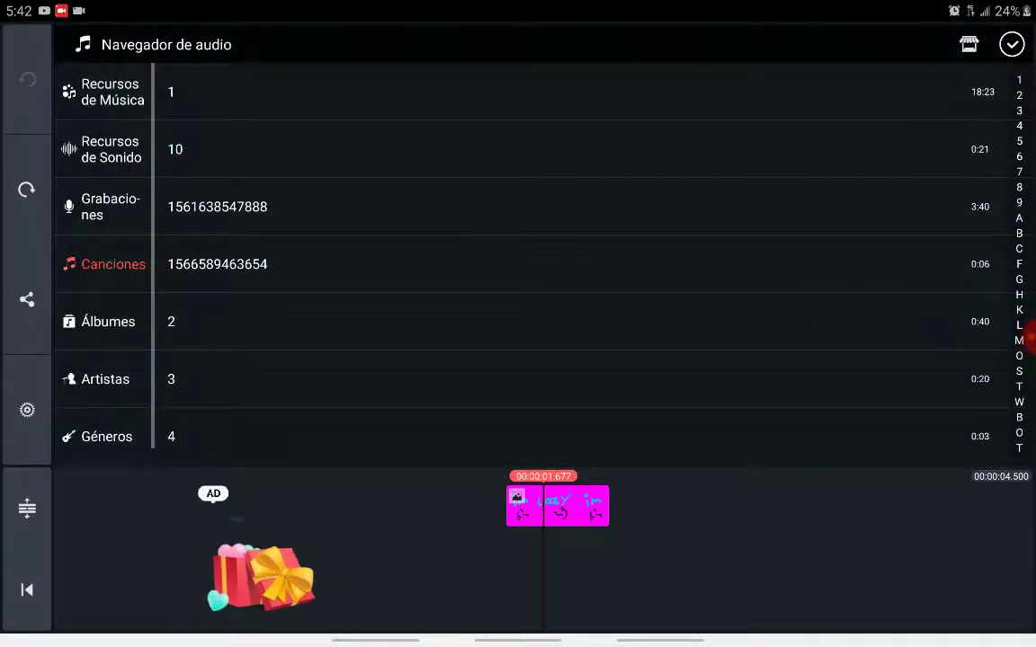
left_click(104, 207)
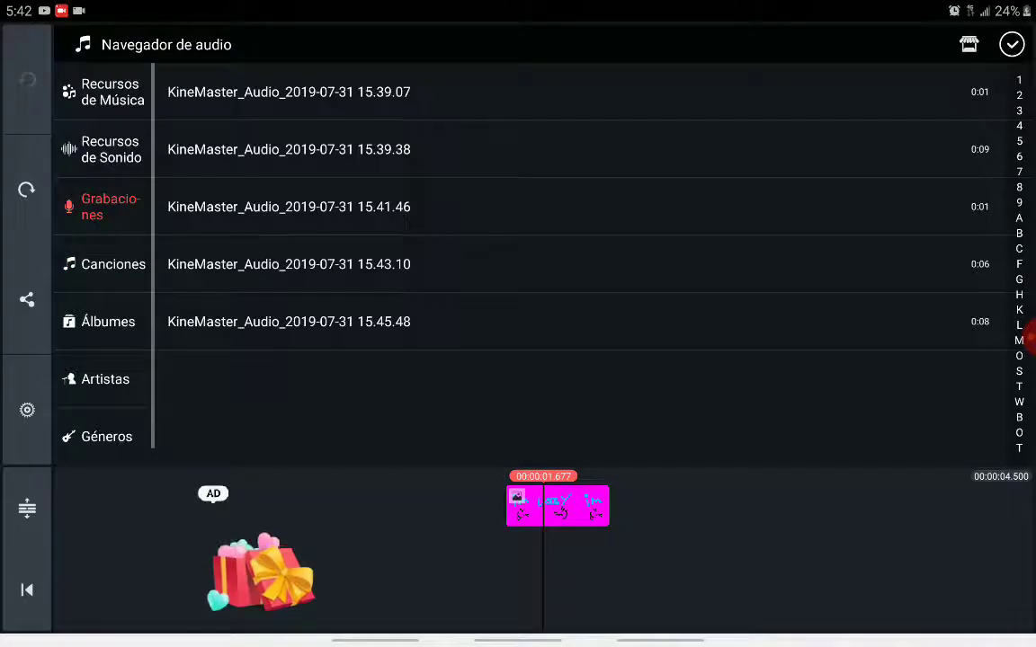
left_click(104, 92)
left_click(103, 149)
left_click(103, 207)
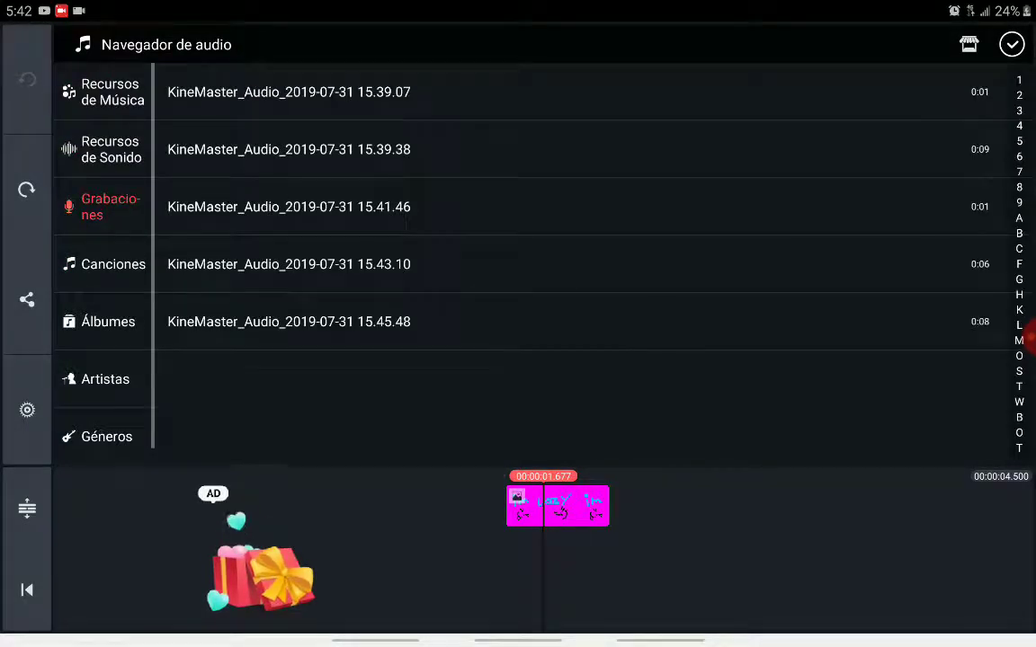
- Browse Songs, Albums, Artists and Genres, ending back on the Music assets section
left_click(103, 265)
left_click(104, 322)
left_click(103, 380)
left_click(106, 437)
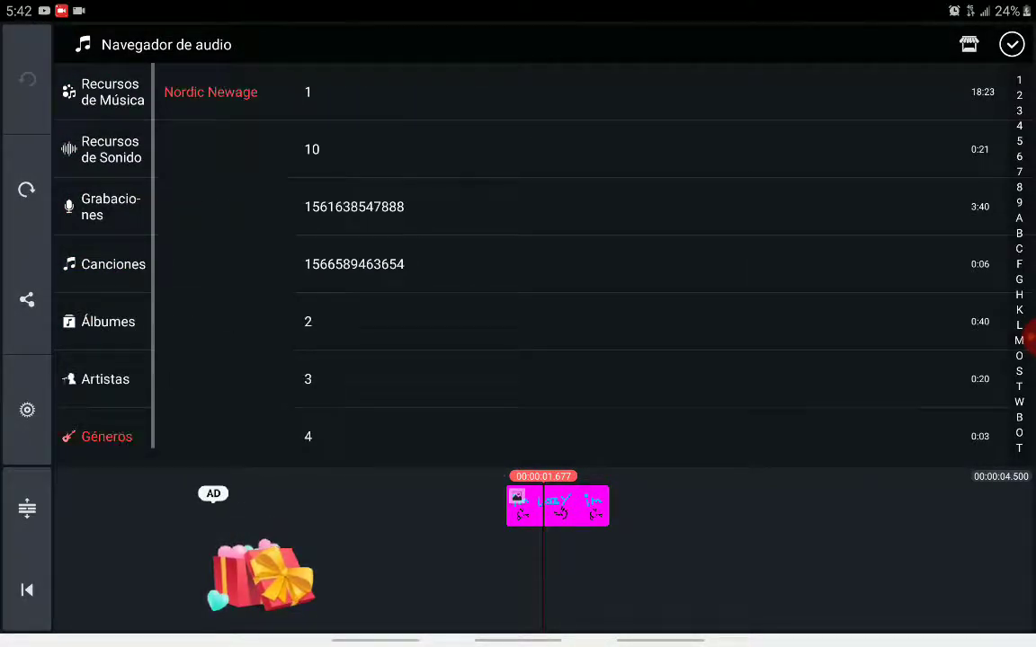
left_click(108, 322)
left_click(103, 264)
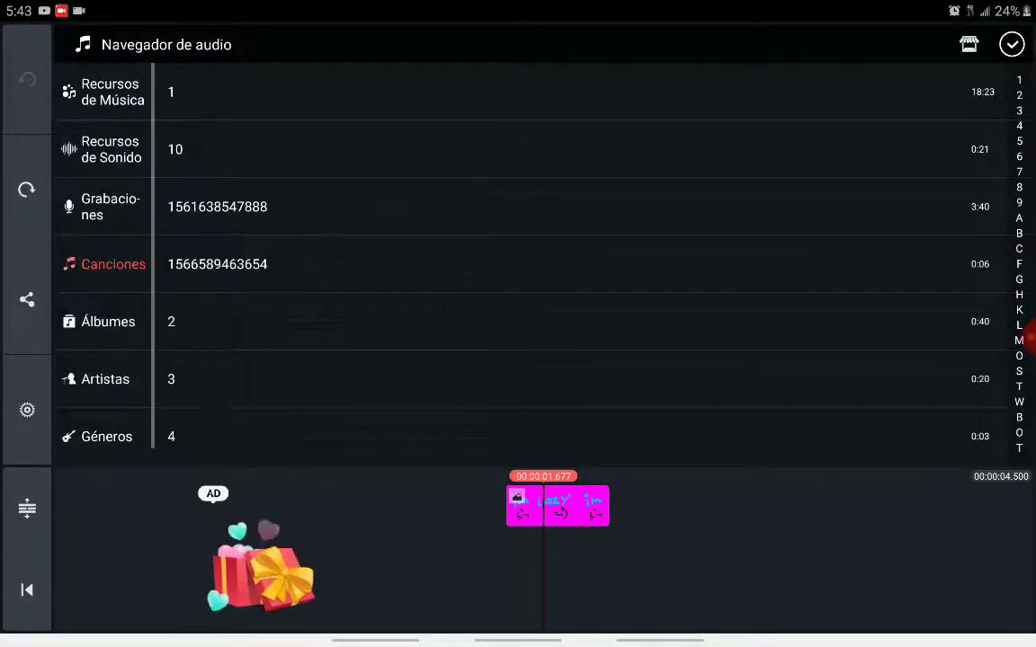
left_click(103, 207)
left_click(103, 92)
scroll(103, 270, "down", 2)
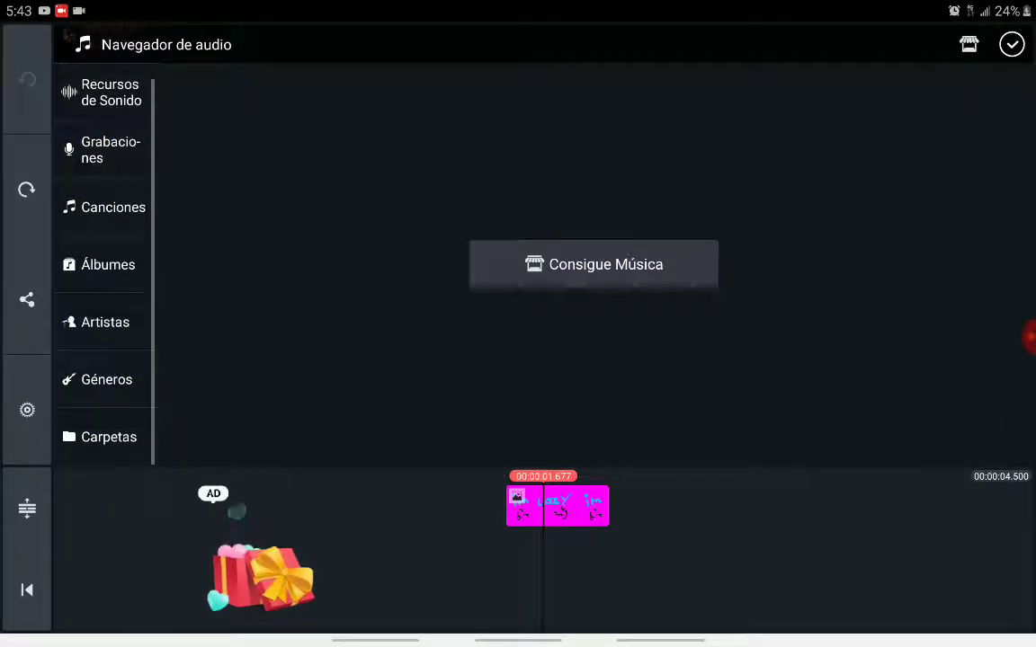
scroll(103, 270, "up", 2)
- In the music store, try downloading premium 'Truth Hurts' and dismiss the Premium offer
left_click(593, 264)
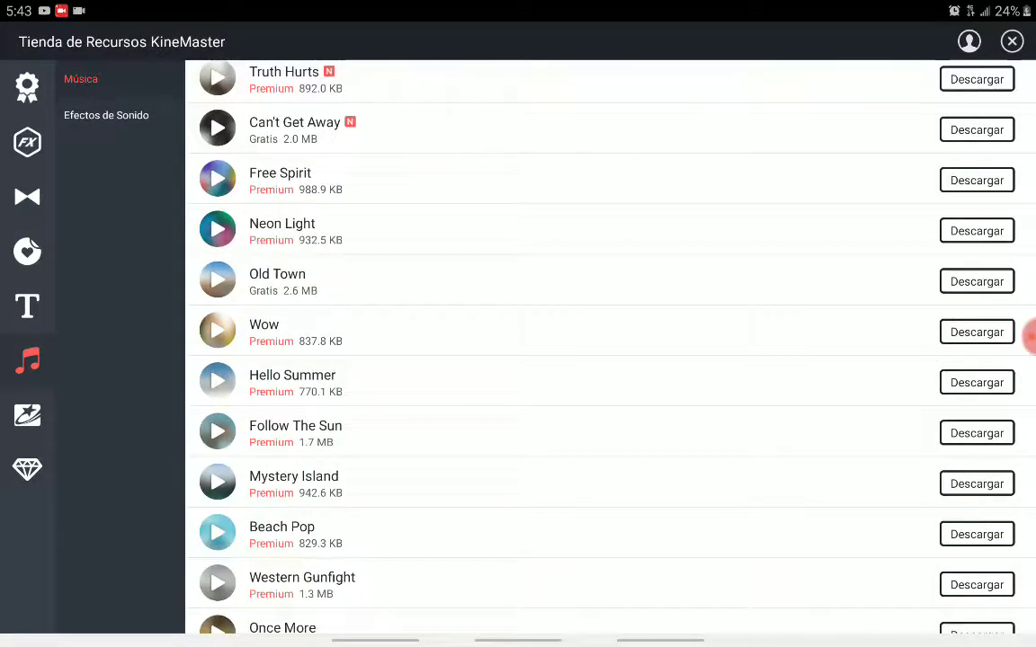
left_click(284, 87)
left_click(977, 86)
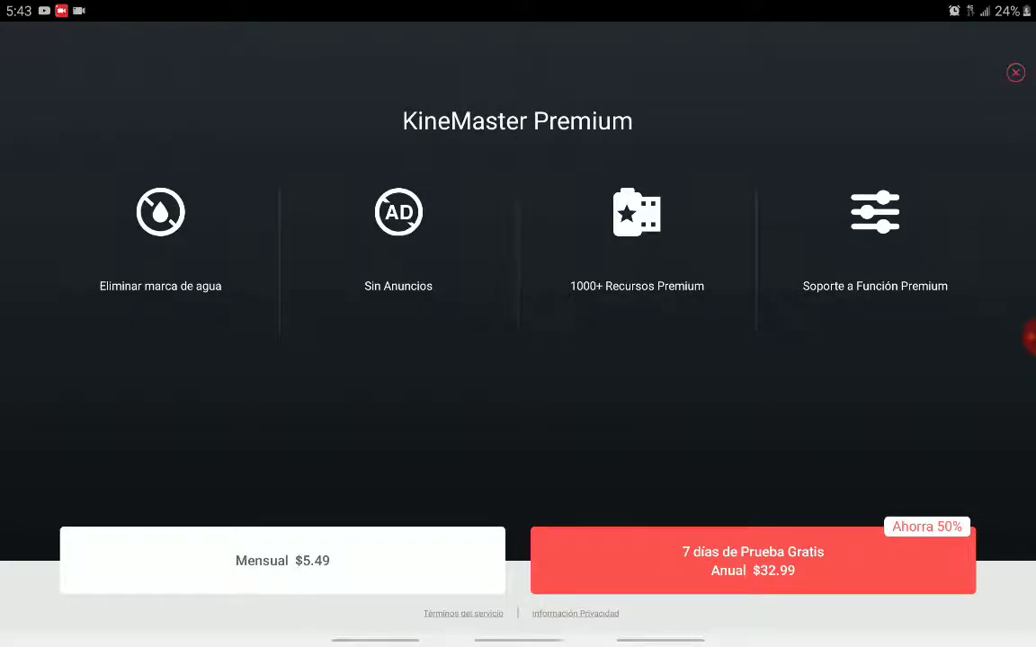
left_click(1015, 72)
- Check My Assets, close the store, and return to the Sound assets category
left_click(963, 40)
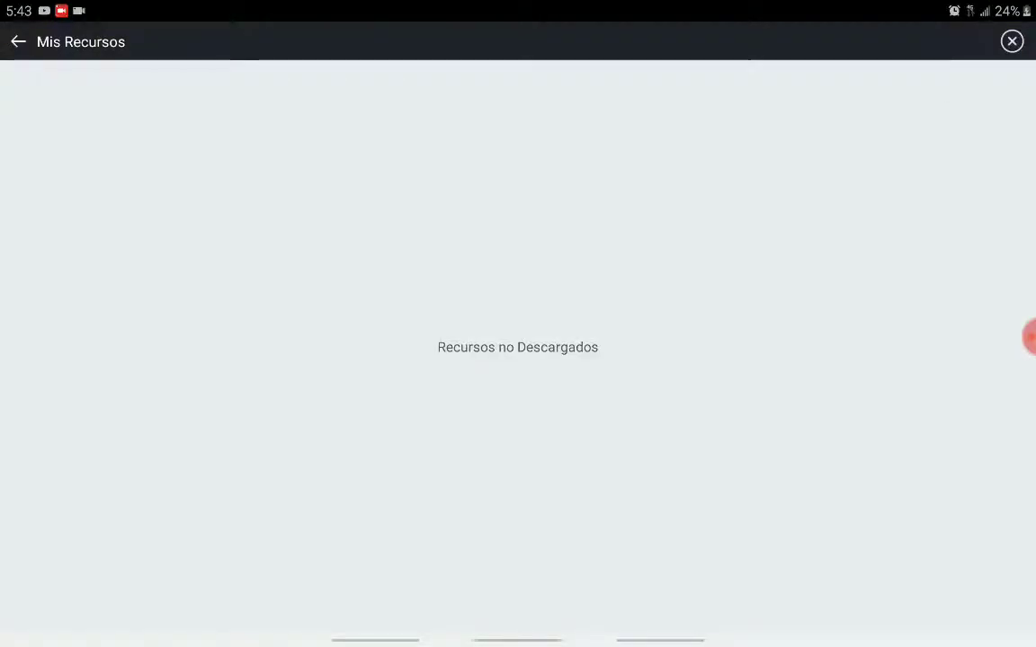
left_click(19, 42)
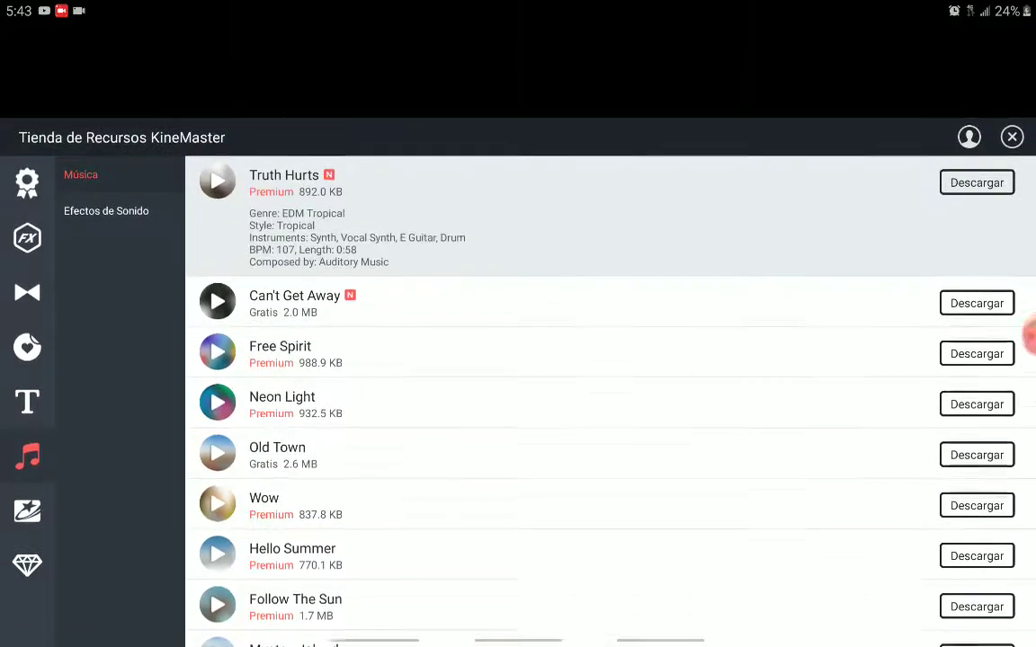
left_click(1012, 40)
left_click(111, 150)
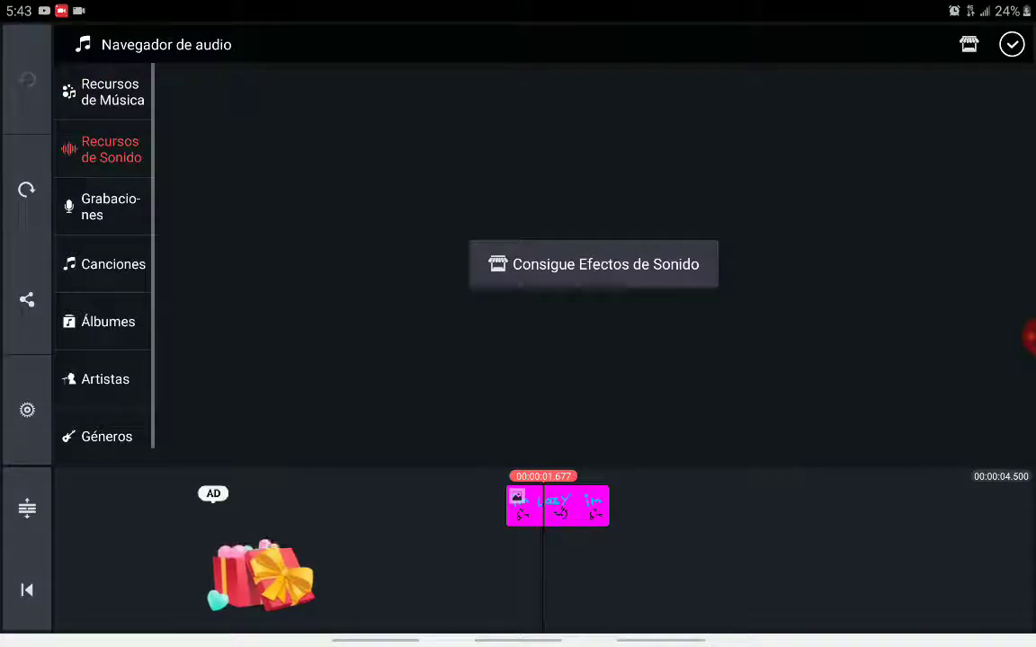
- Preview the five voice recordings from 15.39.07 through 15.45.48
left_click(106, 206)
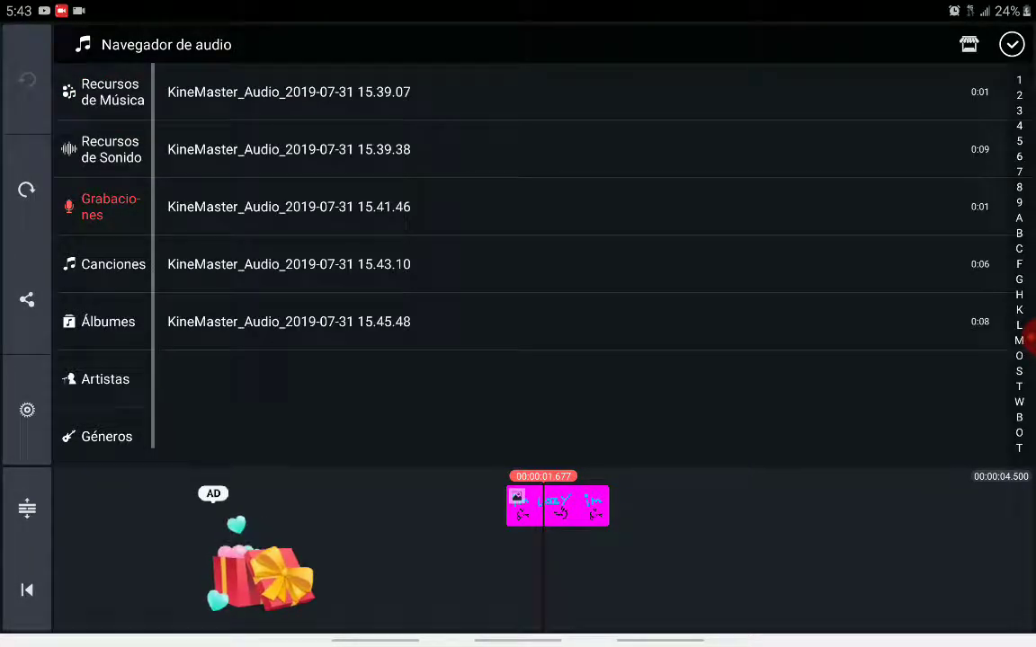
left_click(289, 206)
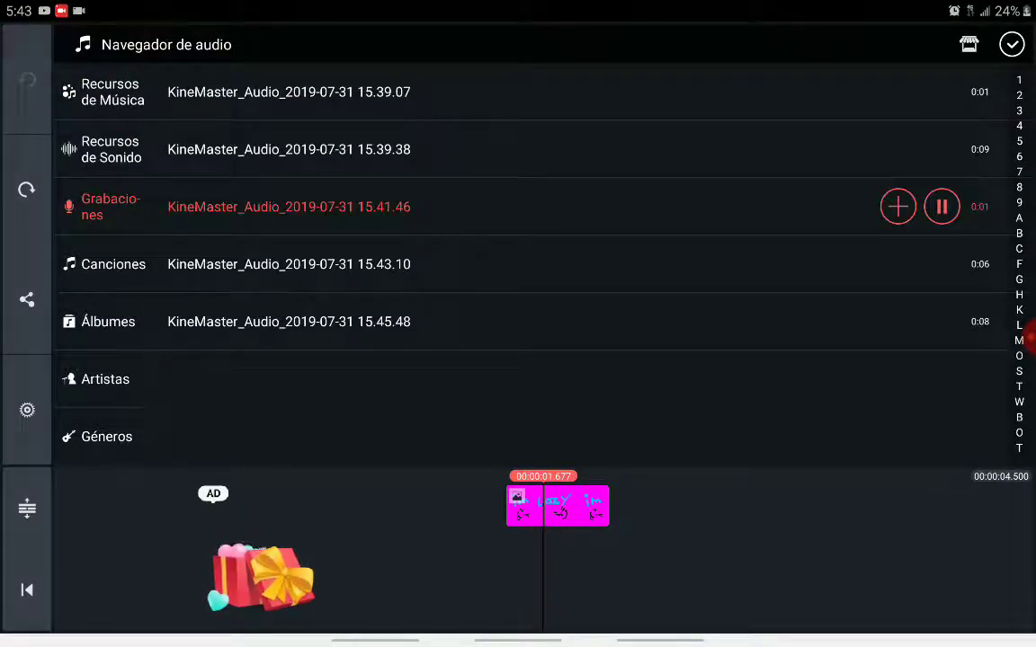
left_click(289, 322)
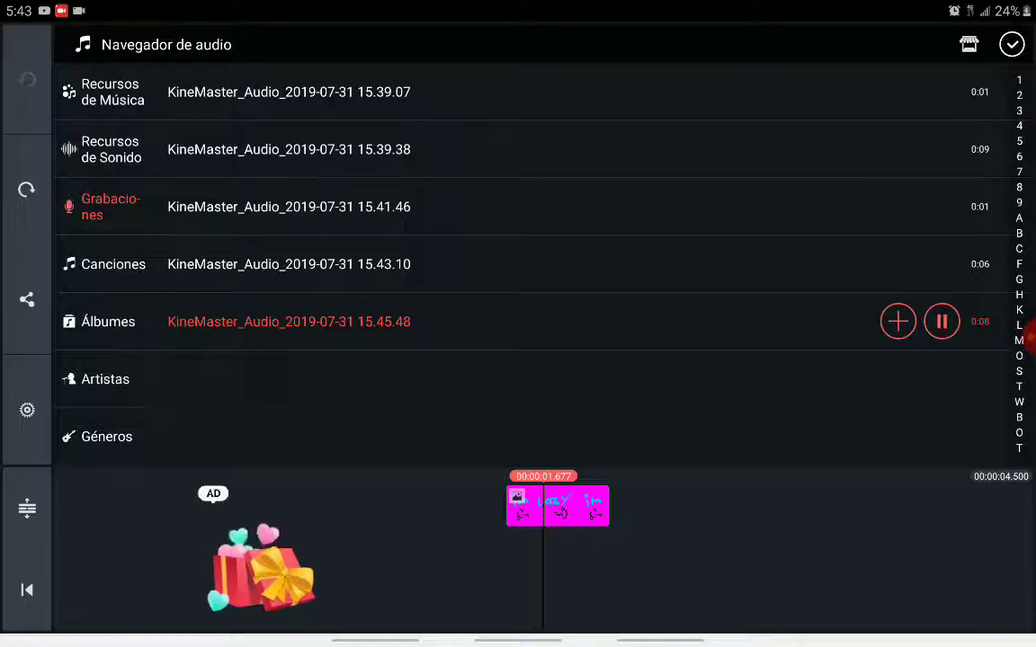
left_click(289, 265)
left_click(288, 207)
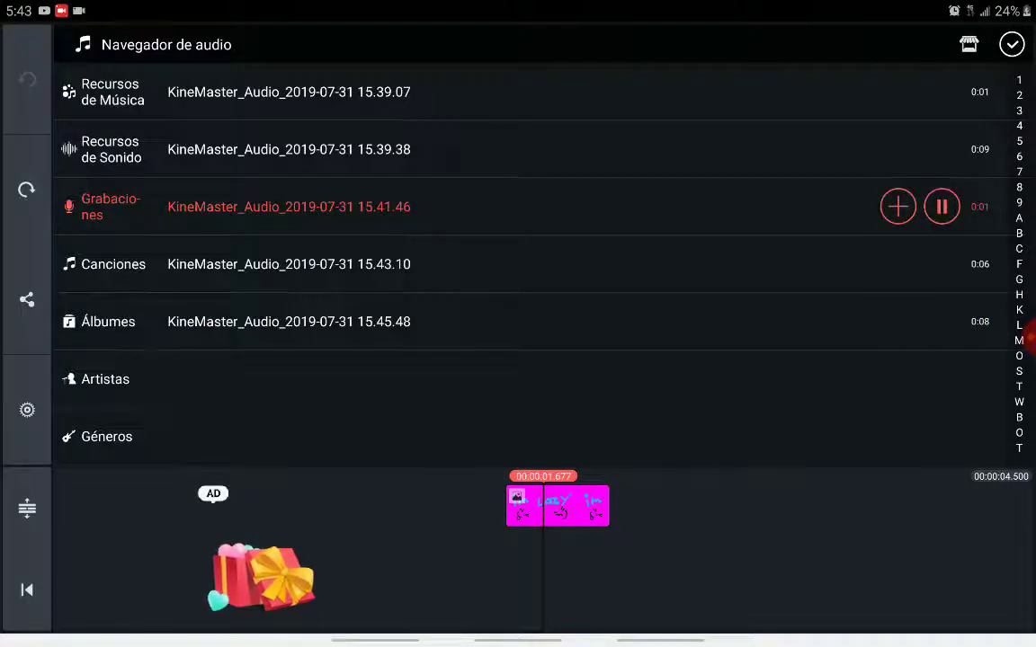
left_click(289, 149)
left_click(288, 92)
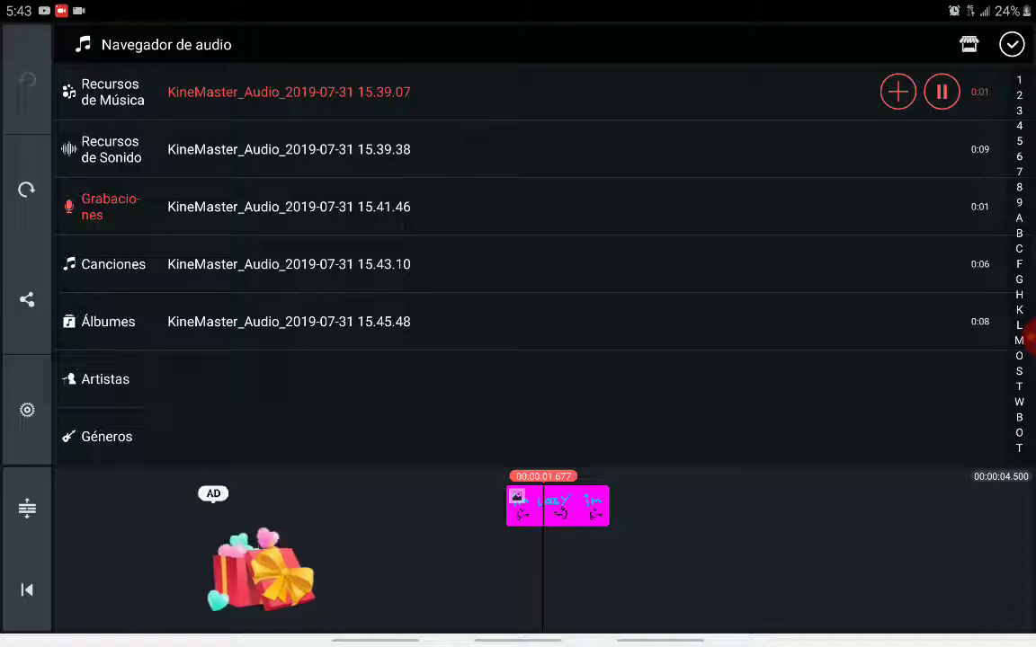
left_click(106, 149)
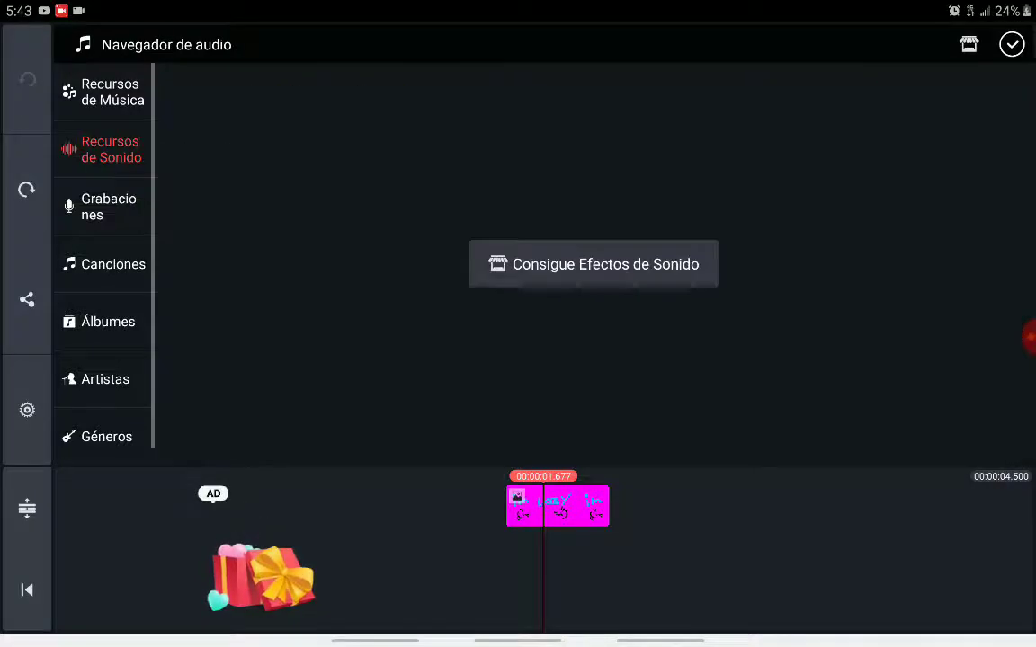
left_click(105, 92)
left_click(106, 265)
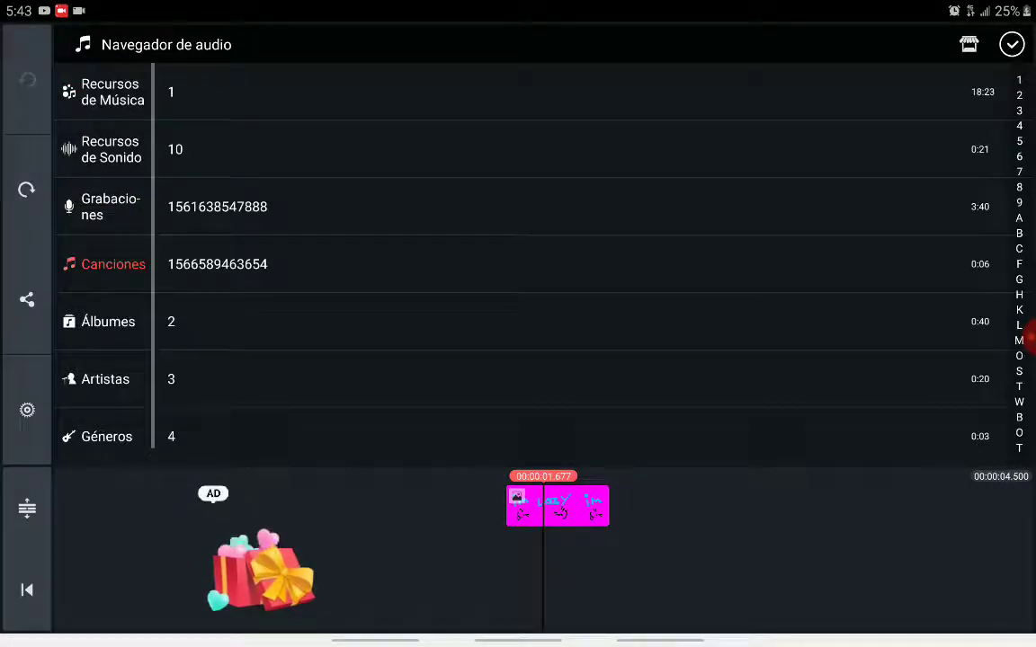
left_click(289, 206)
left_click(289, 265)
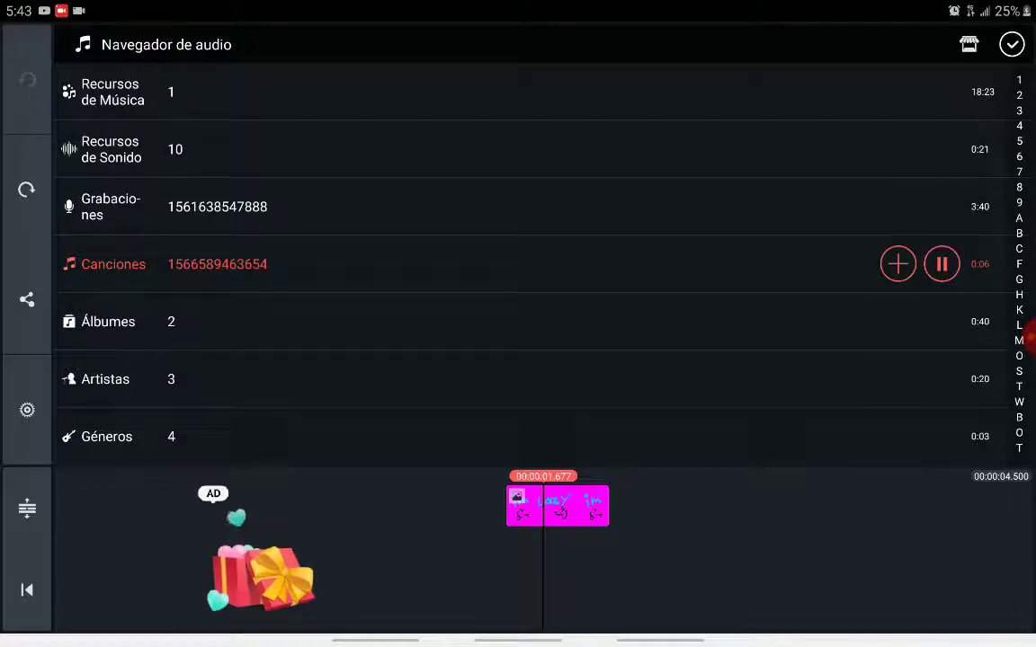
left_click(289, 149)
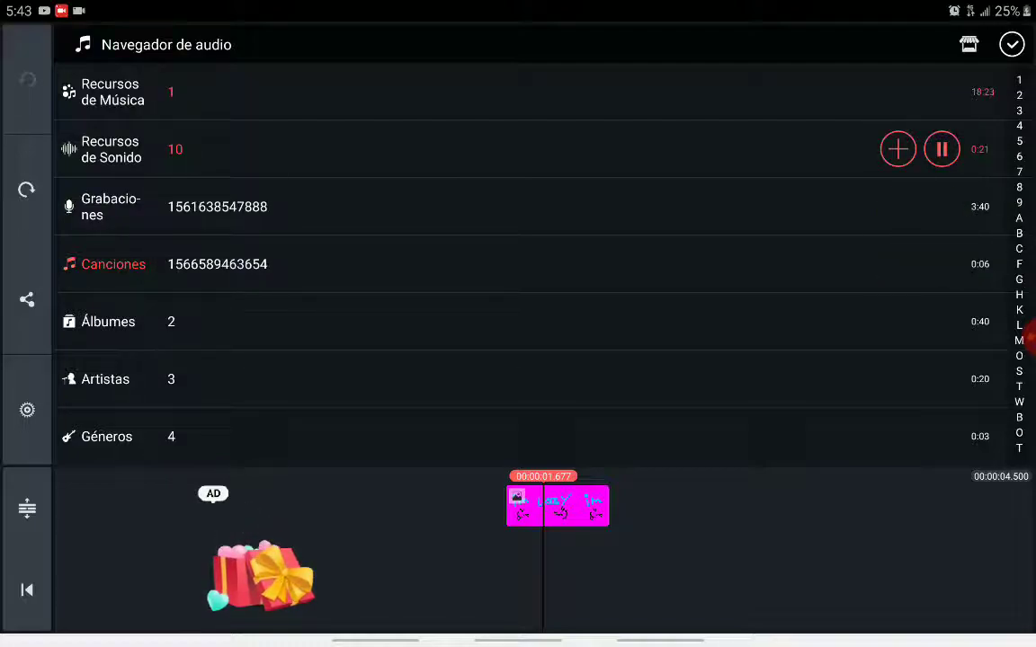
- Preview songs 1, 2 and 3, turning the media volume up
left_click(289, 92)
left_click(289, 321)
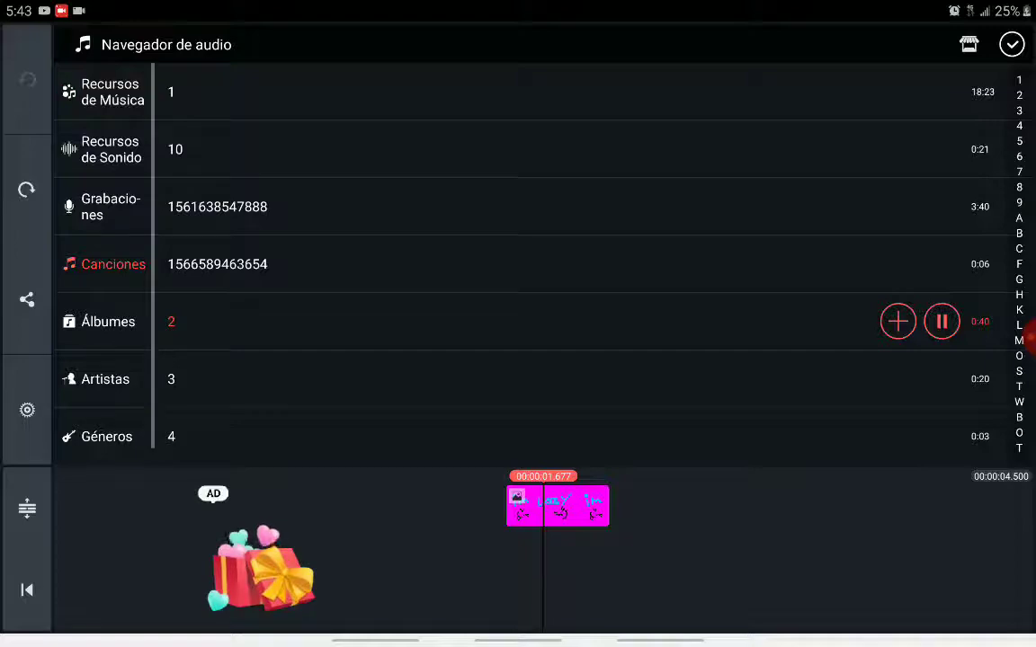
left_click(288, 91)
key("XF86AudioRaiseVolume")
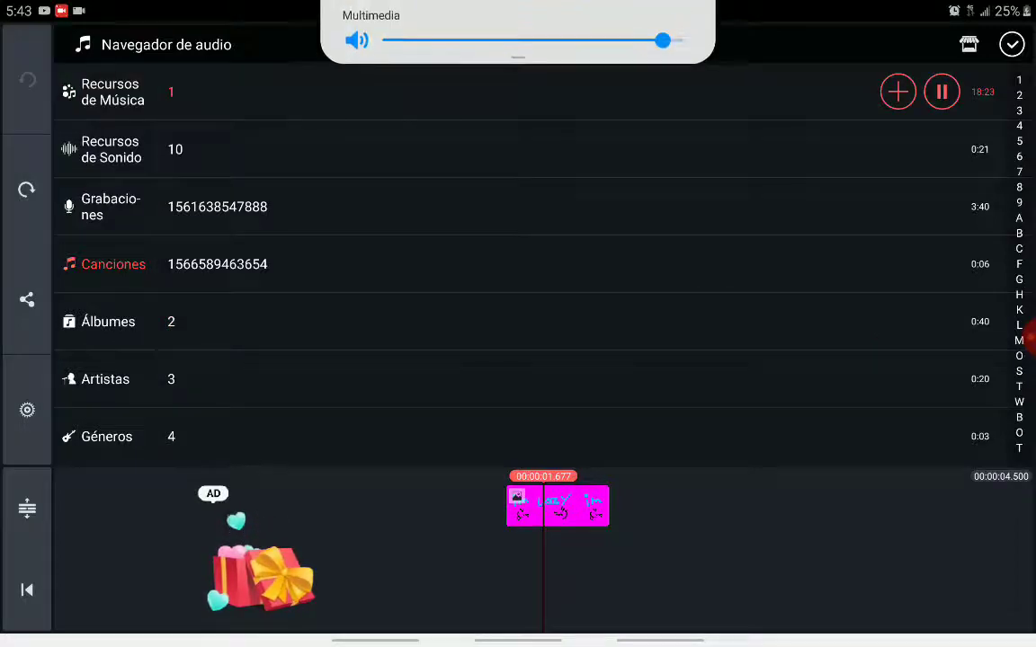
key("XF86AudioRaiseVolume")
left_click(289, 380)
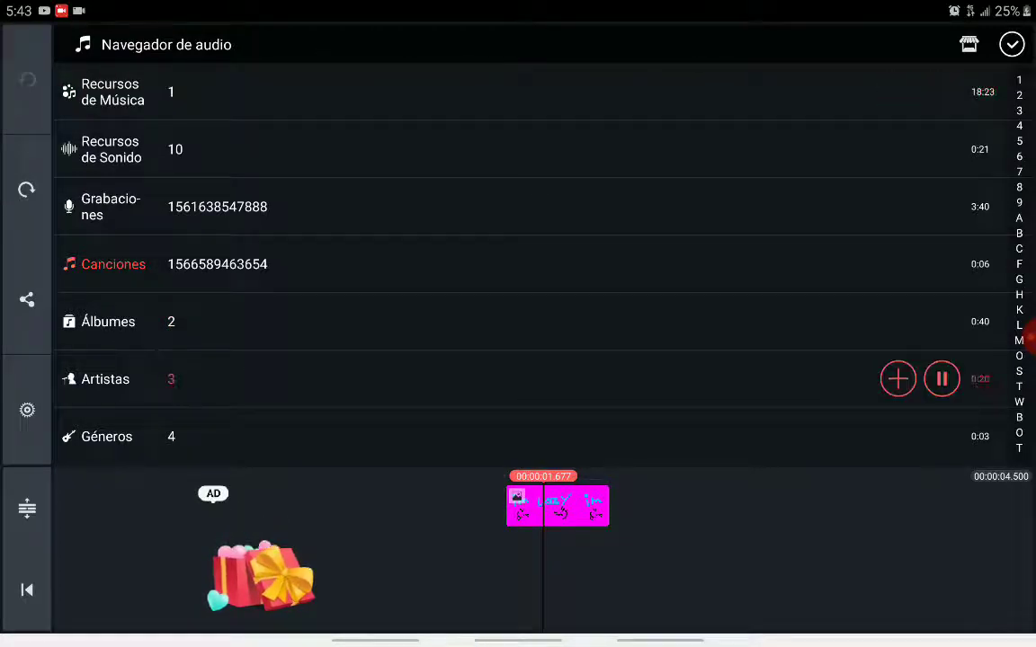
scroll(539, 269, "down", 2)
scroll(540, 270, "down", 1)
- Preview songs 4 through 9 and Amy Winehouse's 'Just Friends'
left_click(450, 288)
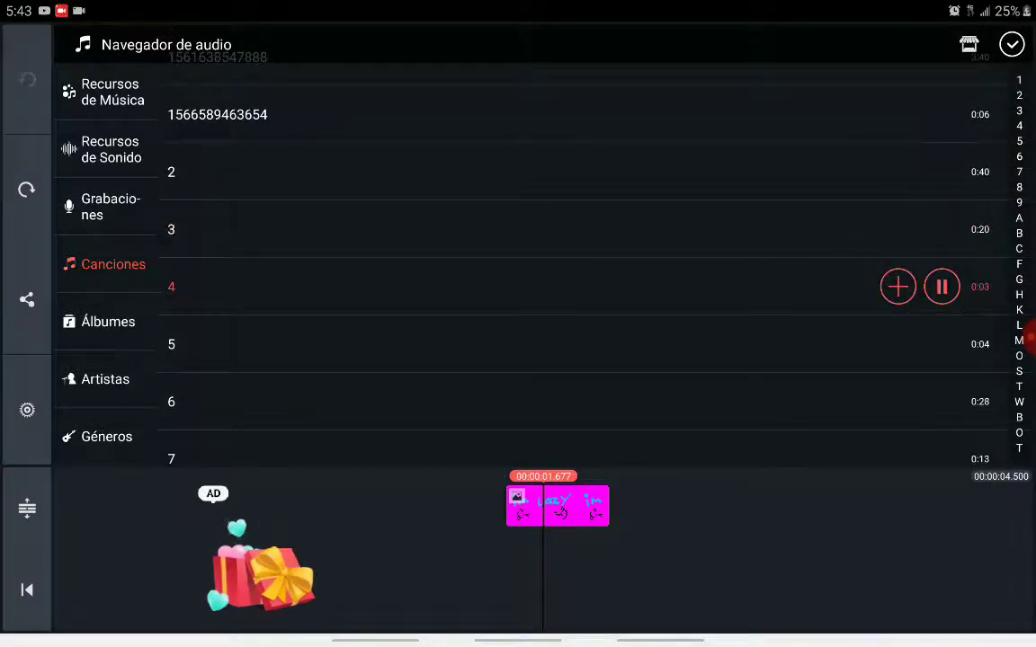
scroll(540, 270, "down", 2)
left_click(450, 268)
left_click(450, 325)
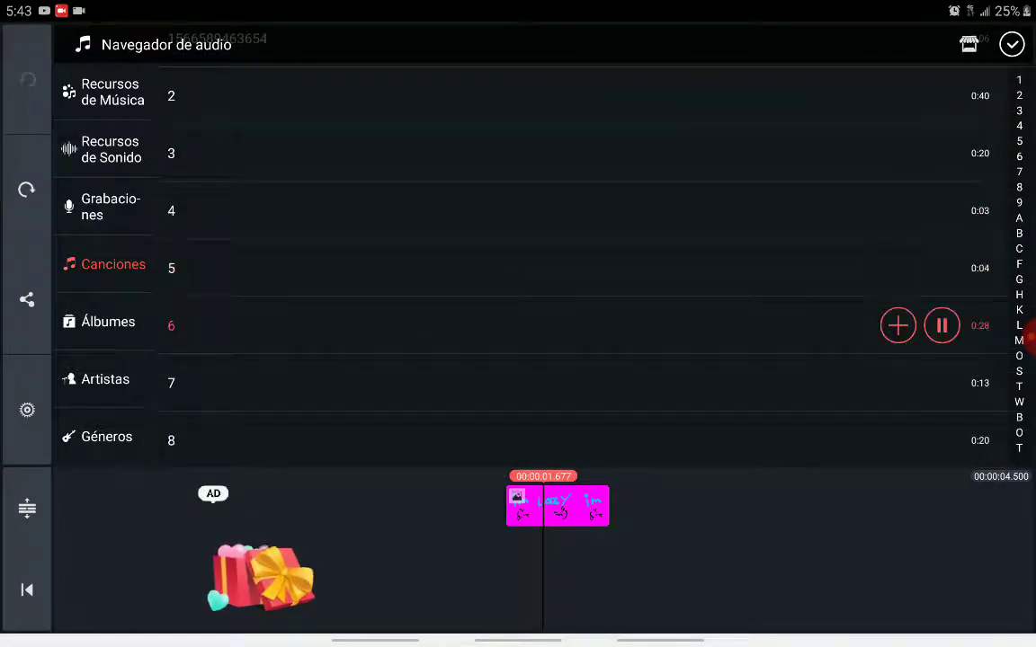
left_click(450, 383)
scroll(540, 270, "down", 3)
left_click(450, 272)
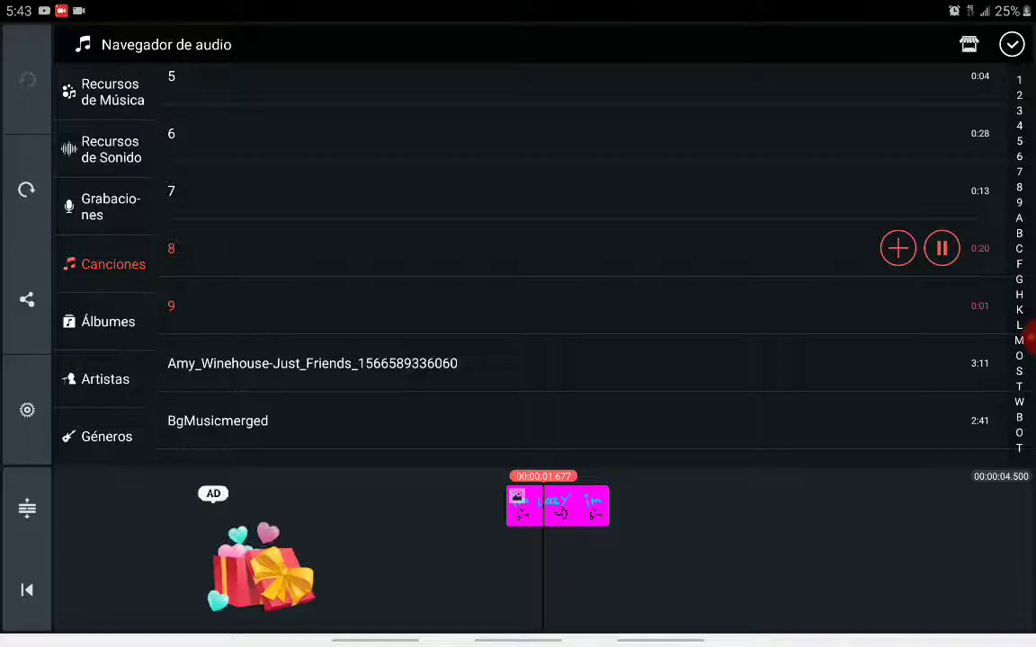
left_click(450, 329)
left_click(450, 386)
scroll(540, 270, "down", 1)
left_click(450, 359)
scroll(539, 270, "down", 2)
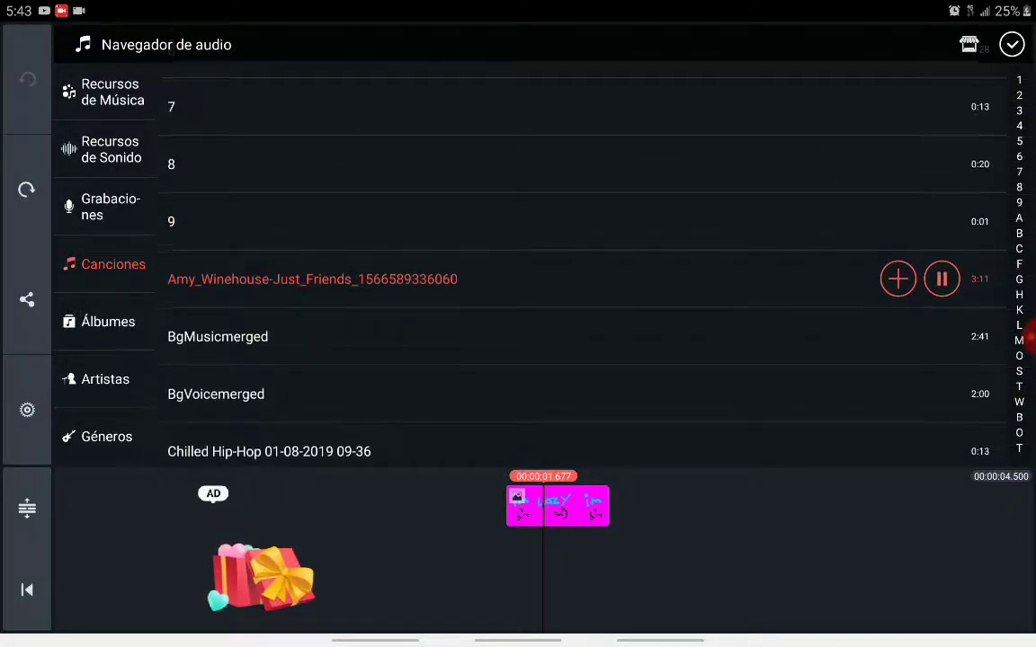
scroll(539, 270, "down", 1)
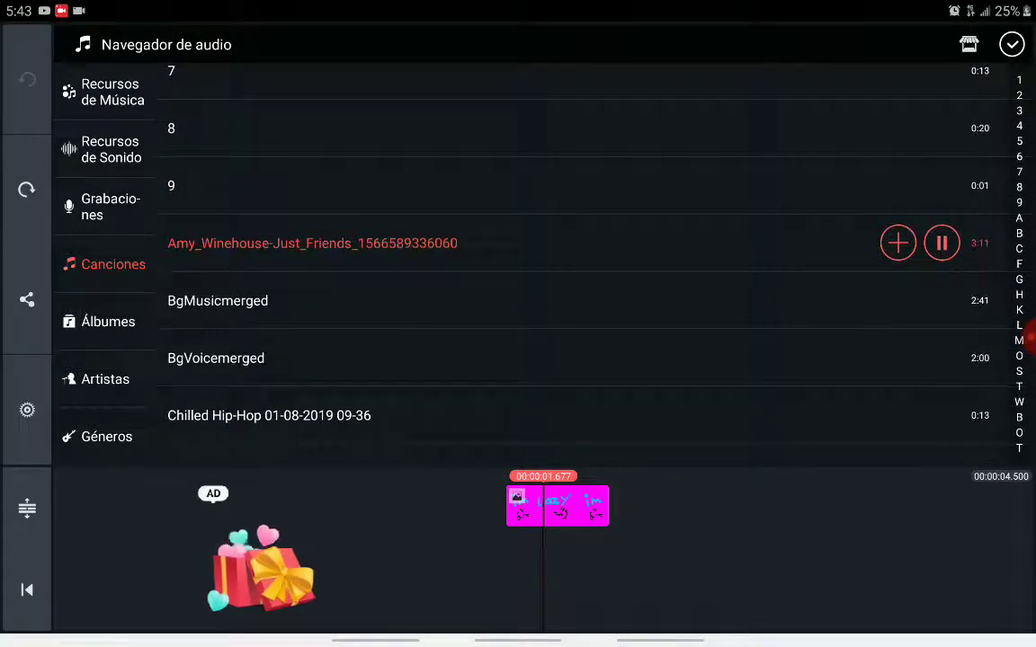
- Preview BgMusicmerged, BgVoicemerged, FXSoundMerged and the two Chilled Hip-Hop tracks
left_click(449, 300)
left_click(450, 358)
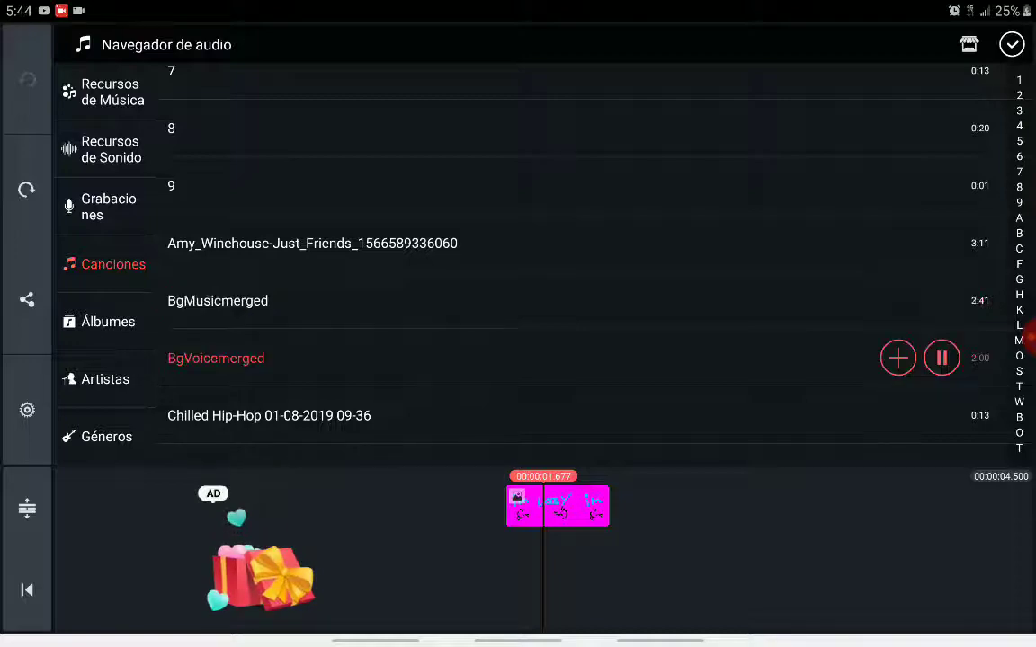
scroll(539, 270, "down", 3)
left_click(449, 258)
left_click(449, 315)
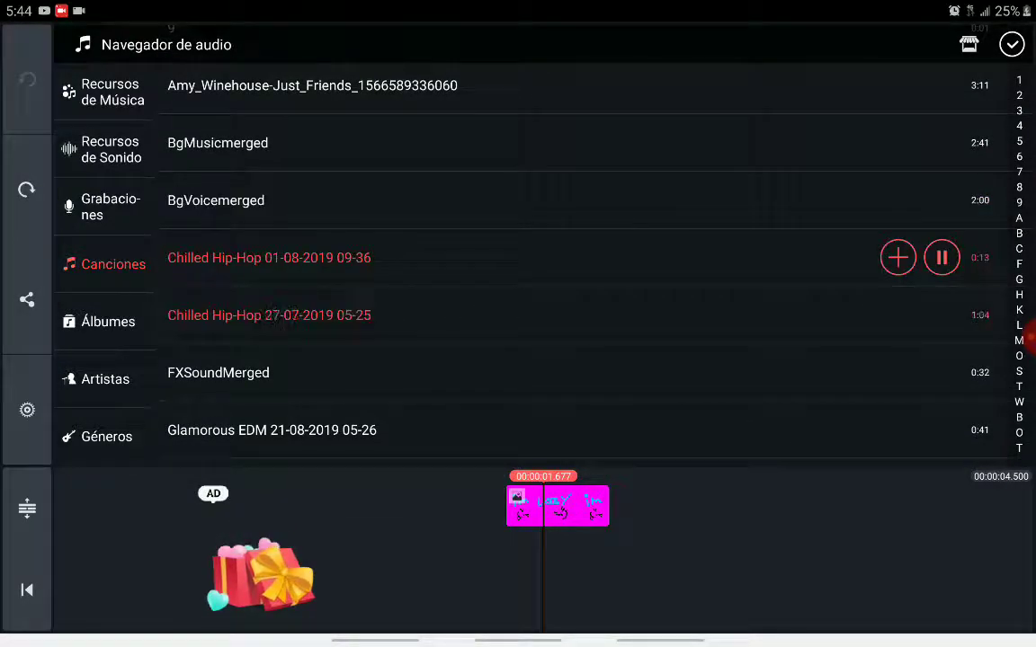
left_click(449, 373)
scroll(103, 270, "down", 1)
left_click(450, 315)
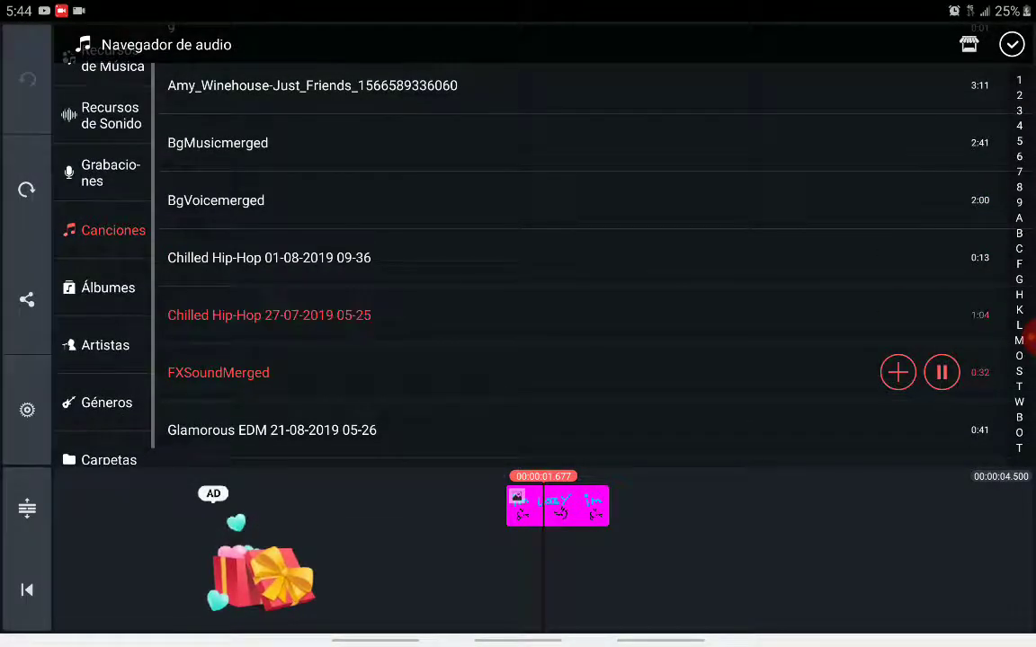
left_click(449, 258)
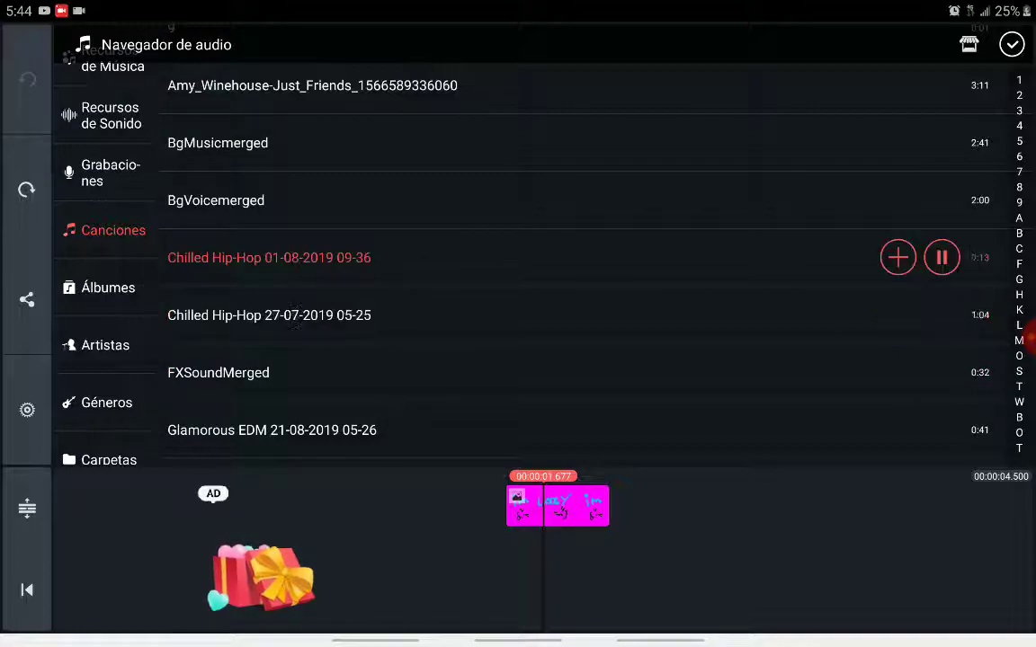
left_click(450, 372)
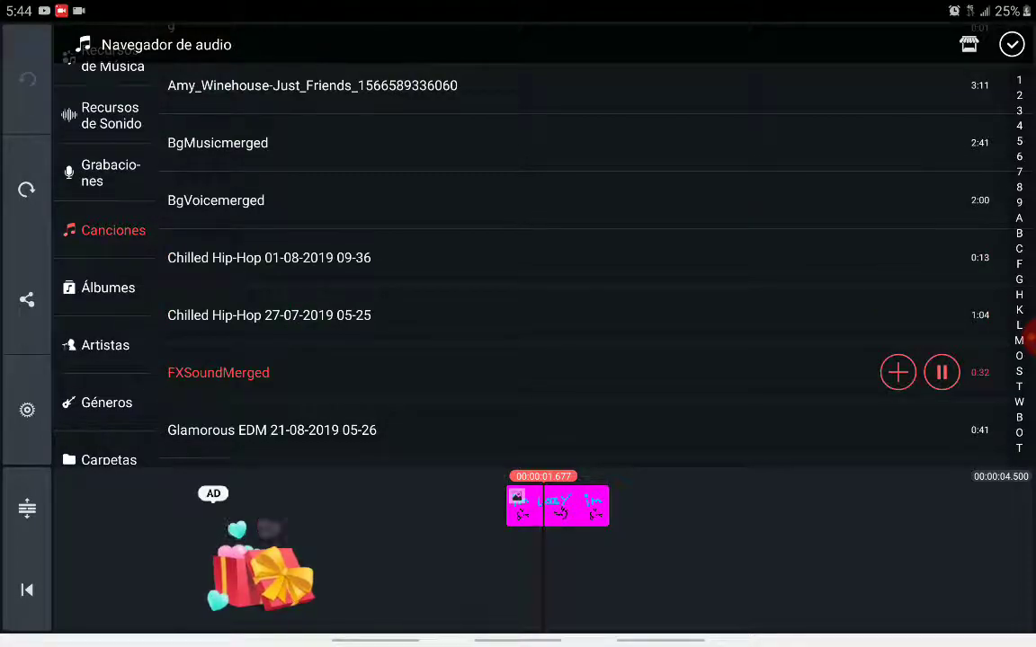
scroll(540, 269, "down", 3)
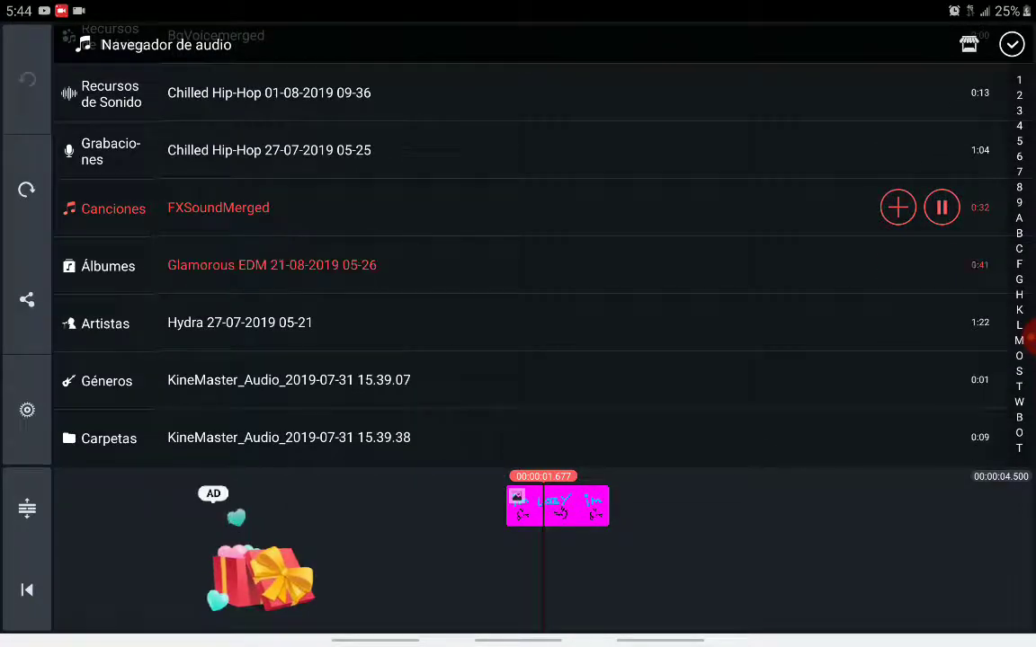
- Preview Glamorous EDM, Hydra and the KineMaster_Audio recordings
left_click(450, 264)
left_click(450, 322)
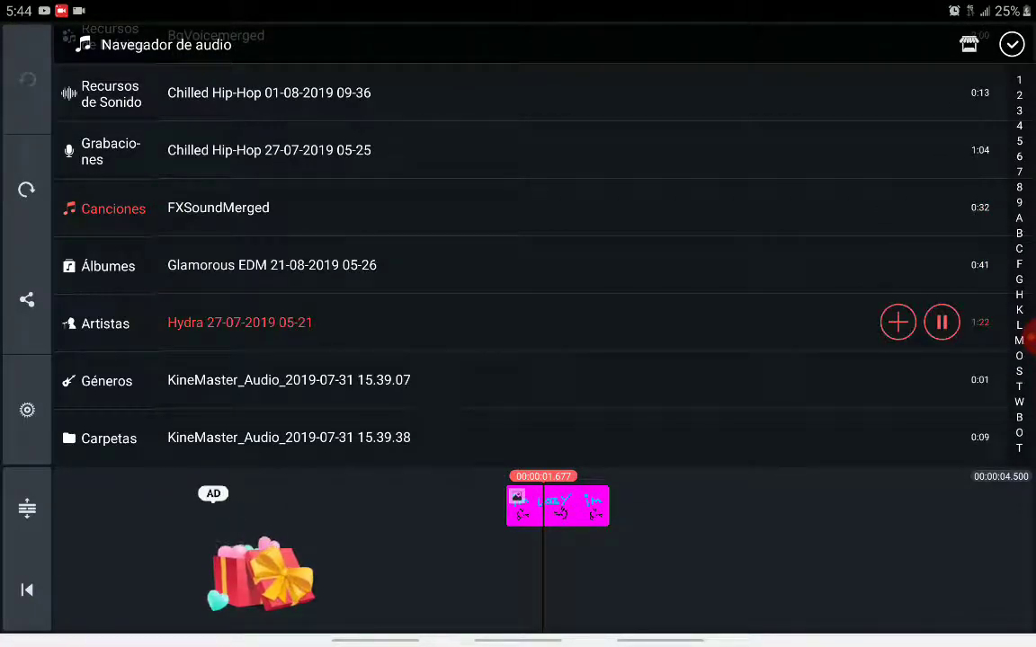
left_click(450, 380)
scroll(539, 269, "down", 2)
left_click(449, 314)
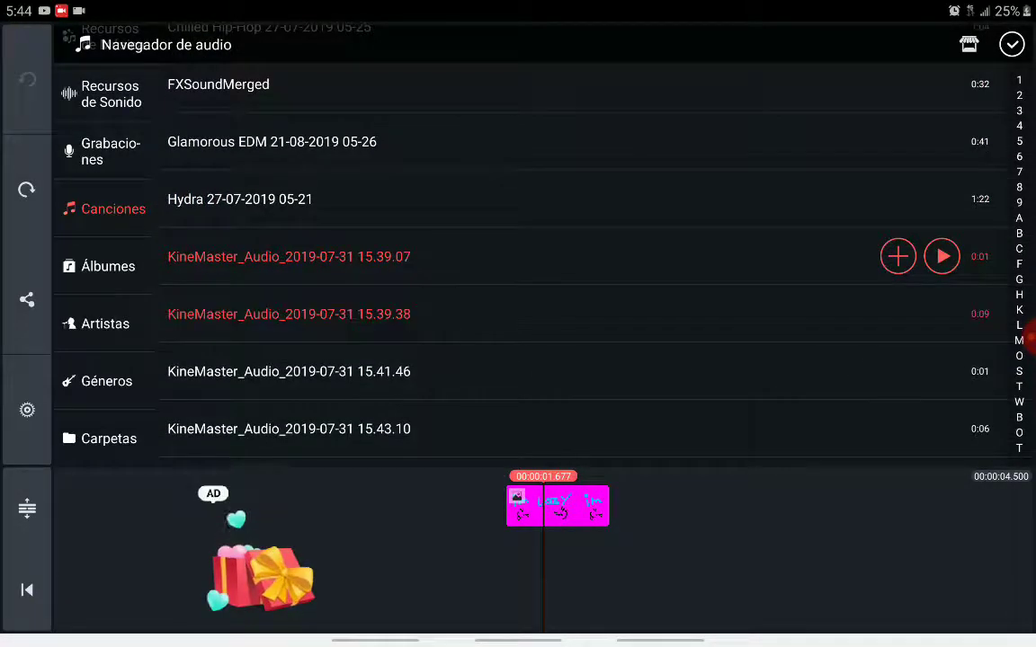
left_click(449, 372)
left_click(449, 429)
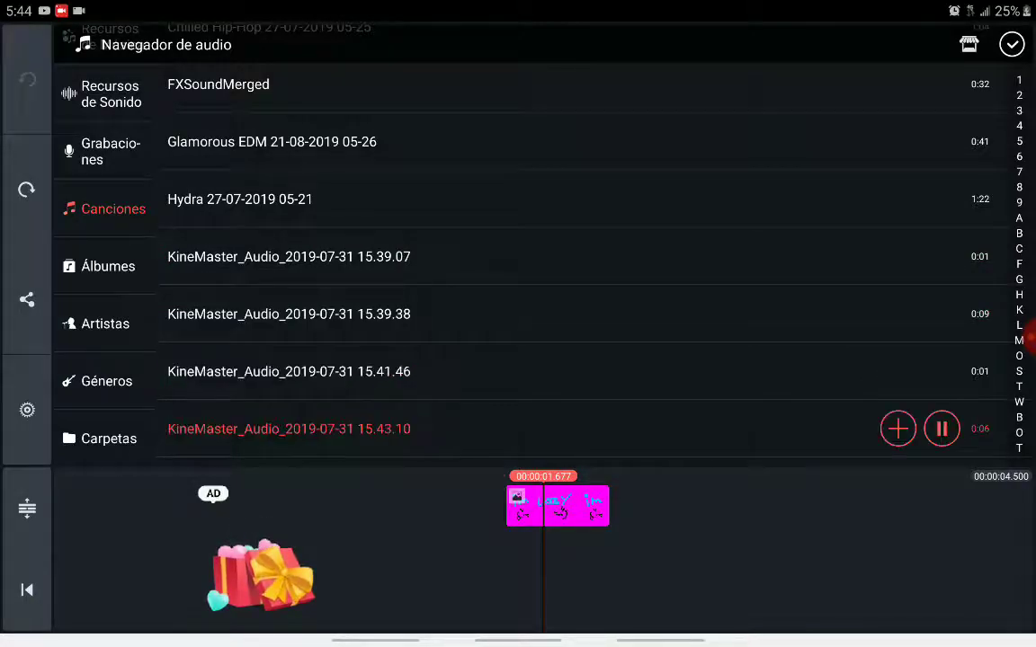
- Switch to browsing by album and preview the 1iMovie album's tracks
left_click(105, 324)
left_click(108, 266)
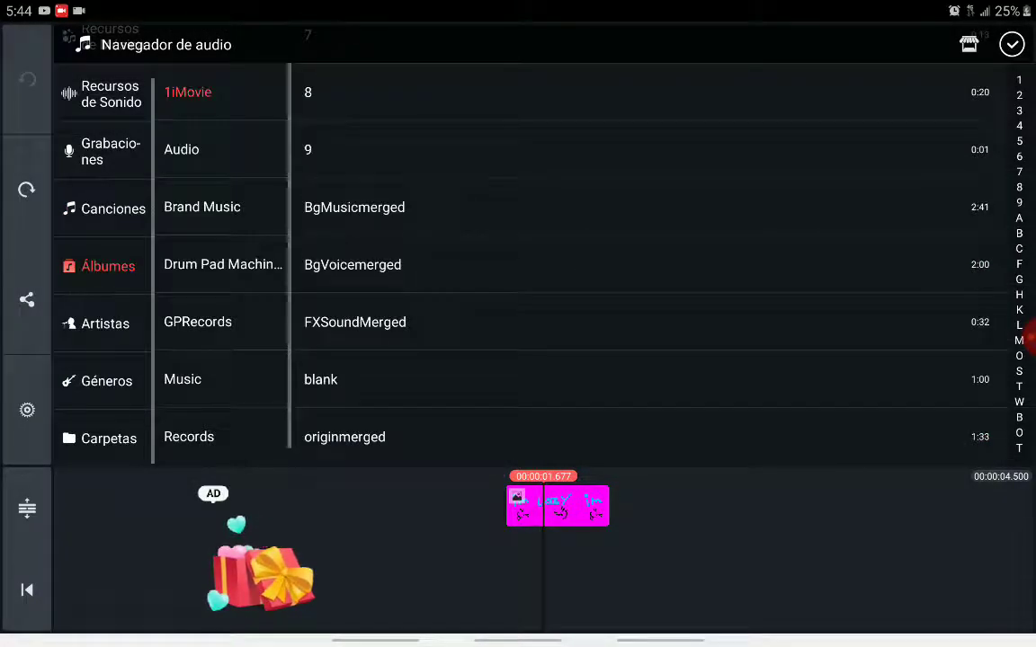
left_click(540, 92)
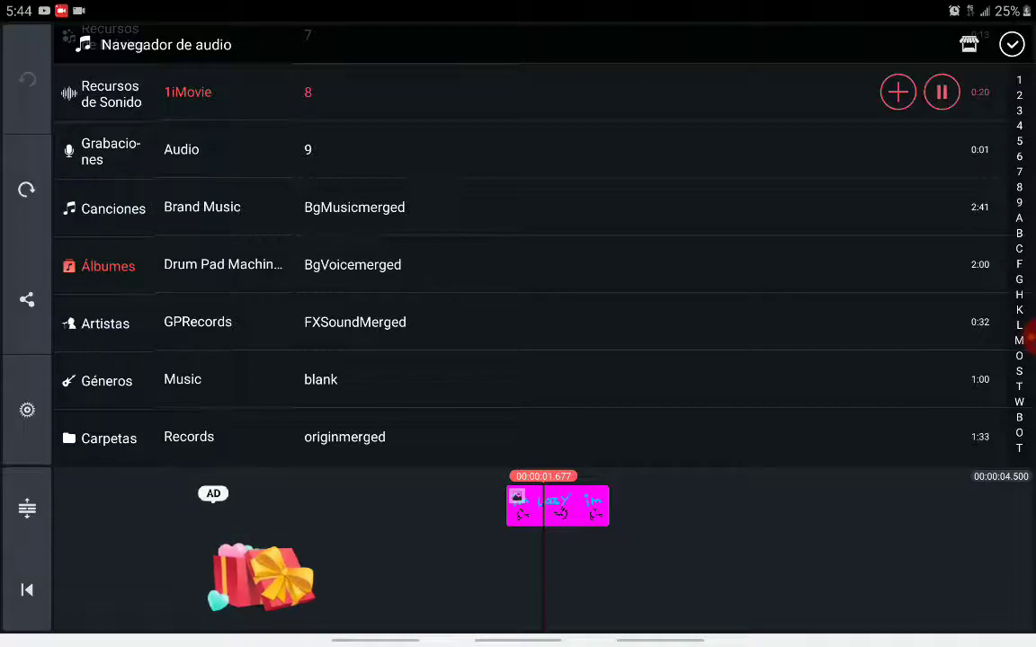
left_click(540, 149)
left_click(539, 206)
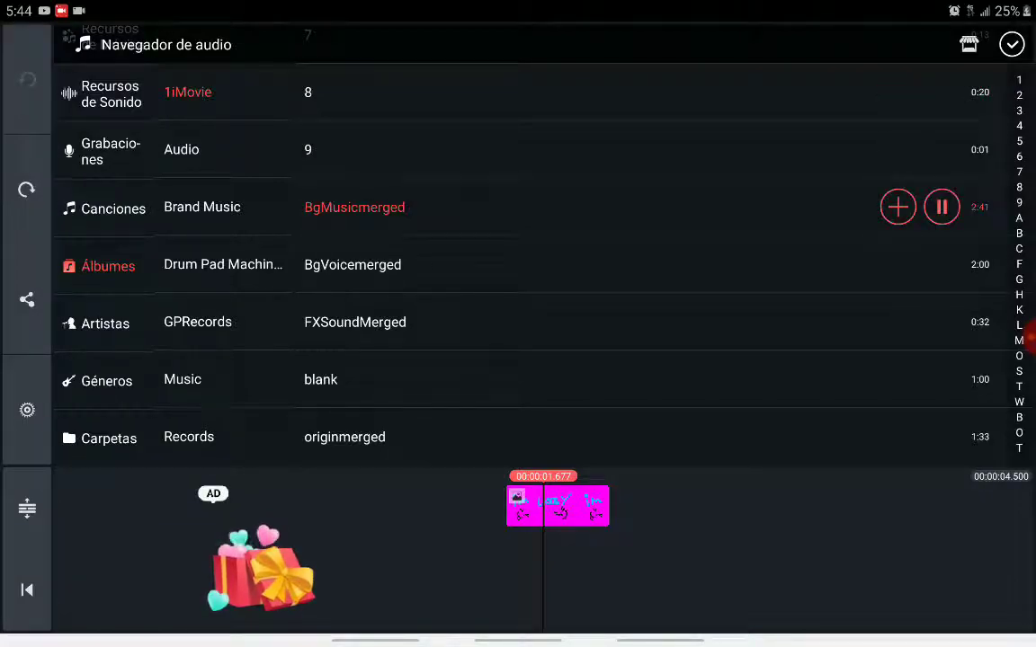
left_click(540, 264)
left_click(539, 322)
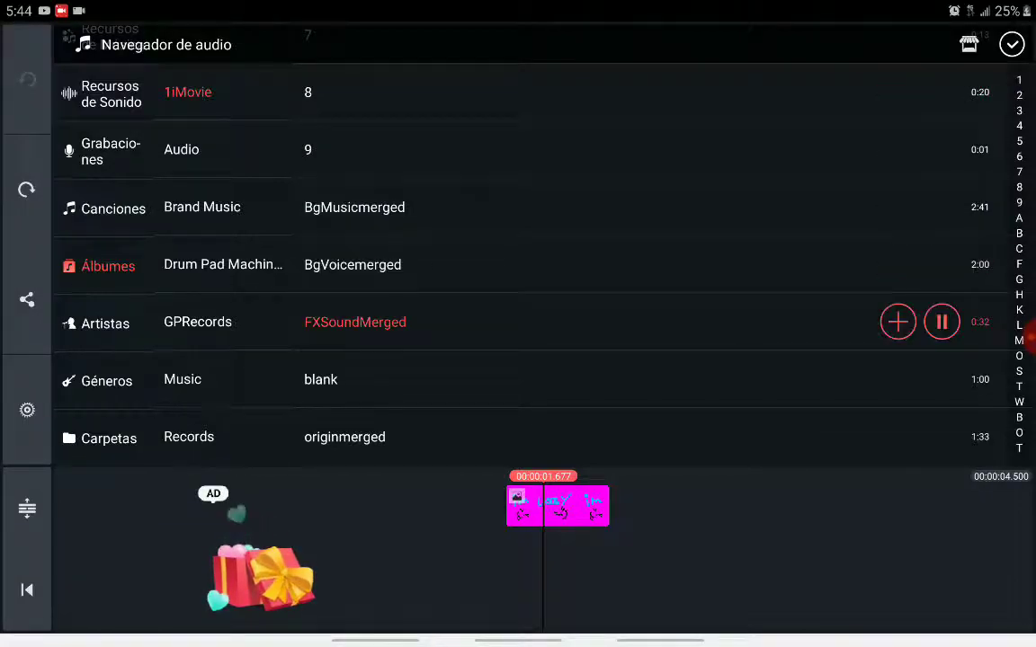
left_click(540, 379)
left_click(539, 437)
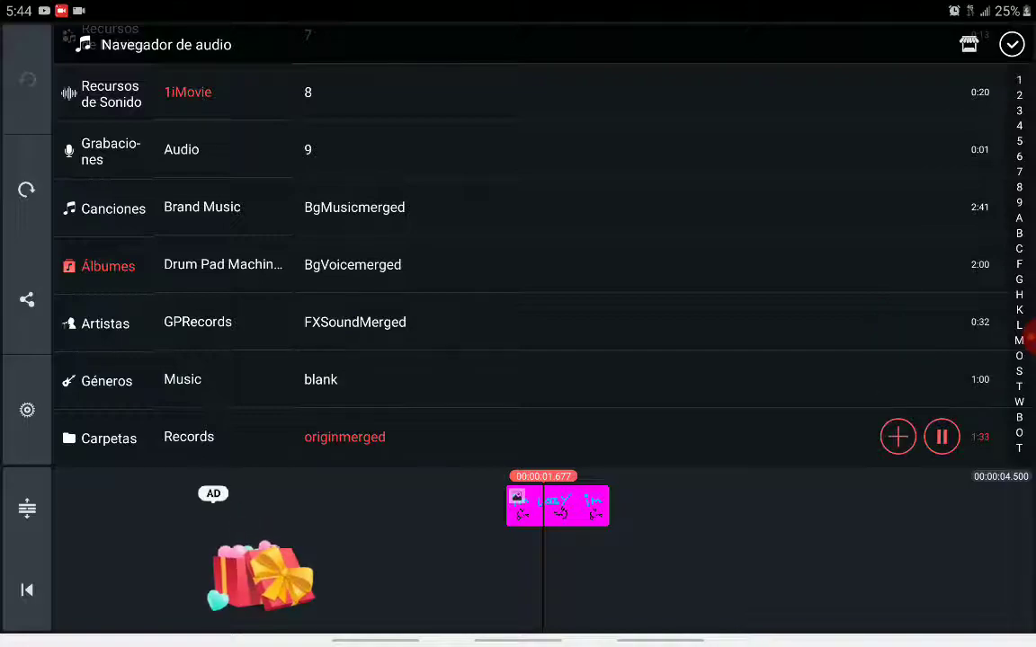
- Preview the five KineMaster_Audio recordings in the Audio album
left_click(181, 149)
left_click(539, 92)
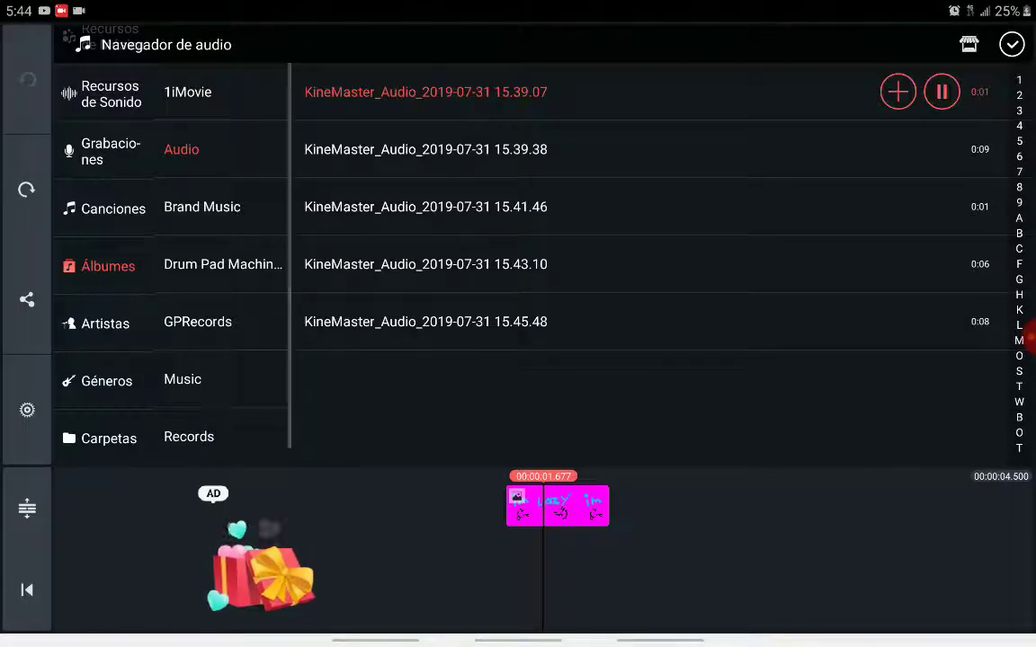
left_click(539, 149)
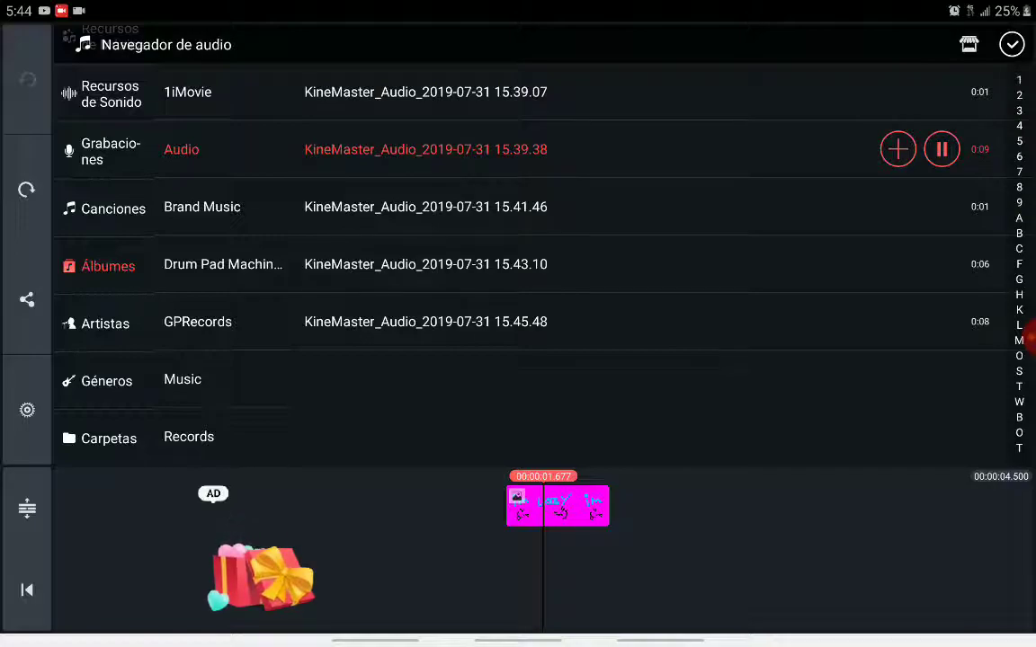
left_click(540, 207)
left_click(539, 265)
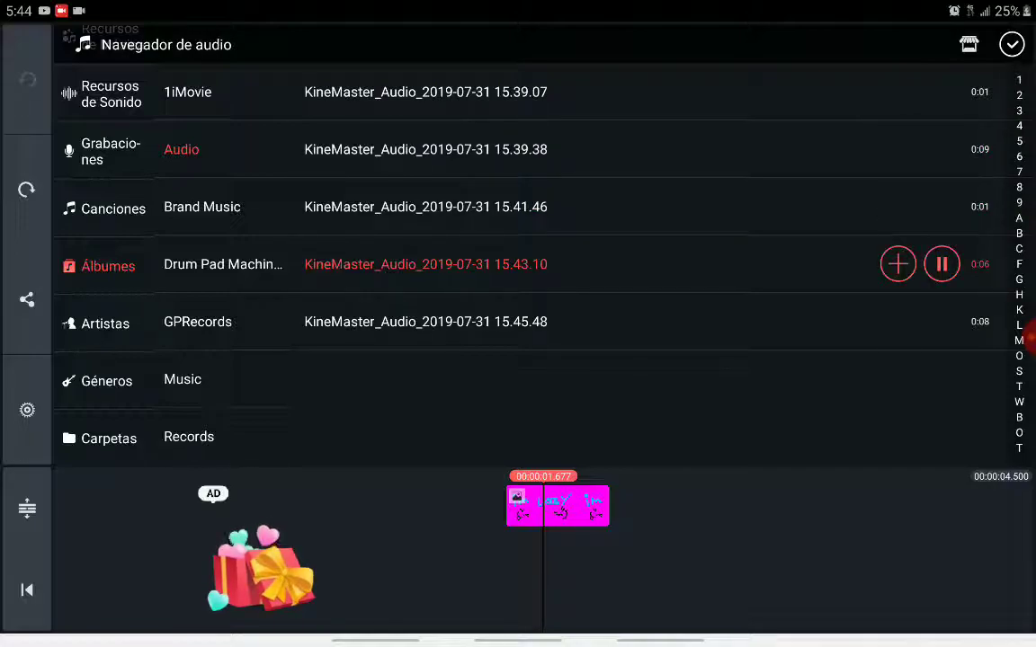
left_click(540, 322)
- Preview 'Over the Horizon' from Brand Music, then the drum pad album's Chilled Hip-Hop and Hydra tracks
left_click(201, 207)
left_click(539, 91)
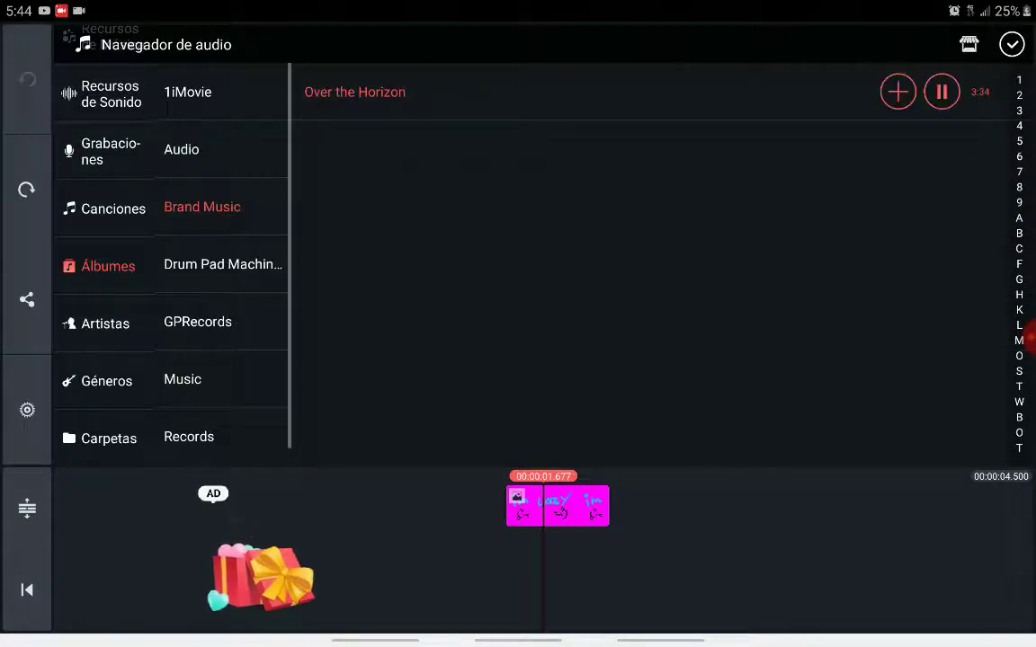
left_click(222, 265)
left_click(540, 92)
left_click(539, 149)
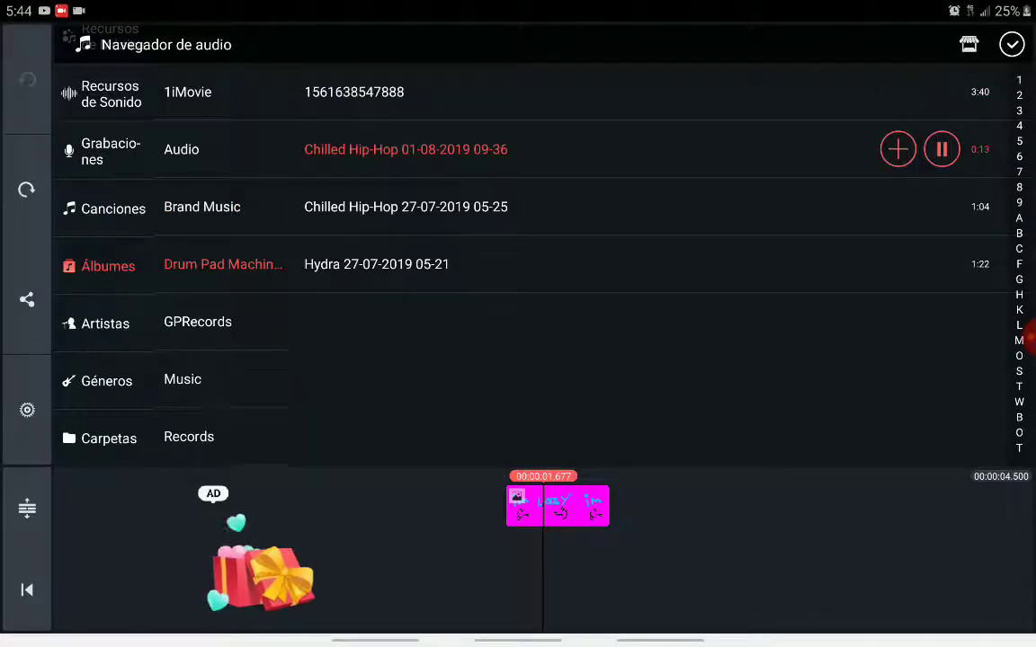
left_click(540, 206)
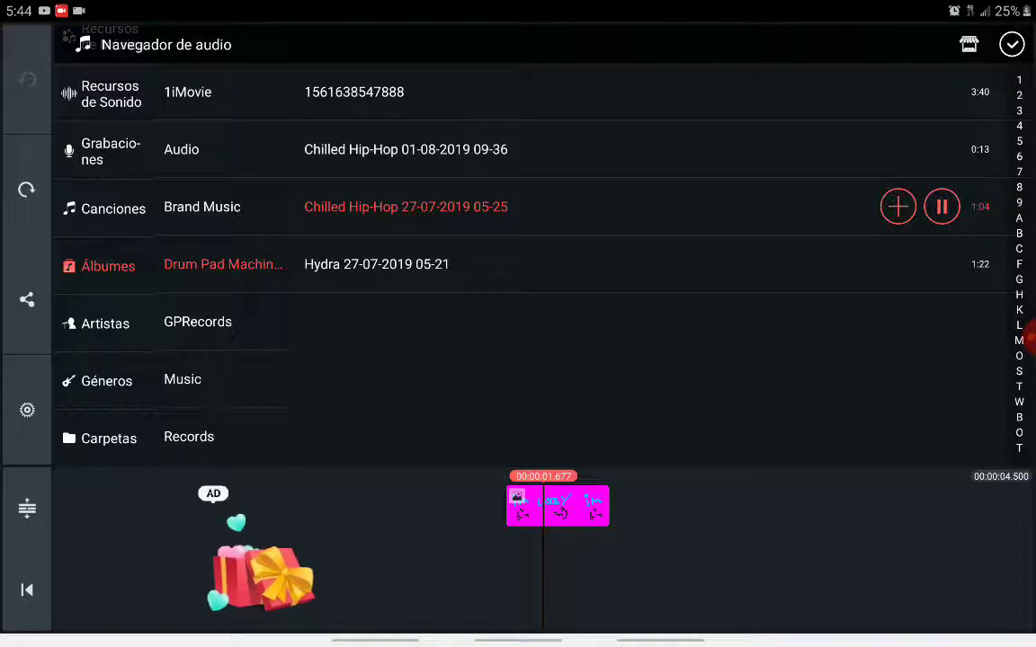
left_click(540, 265)
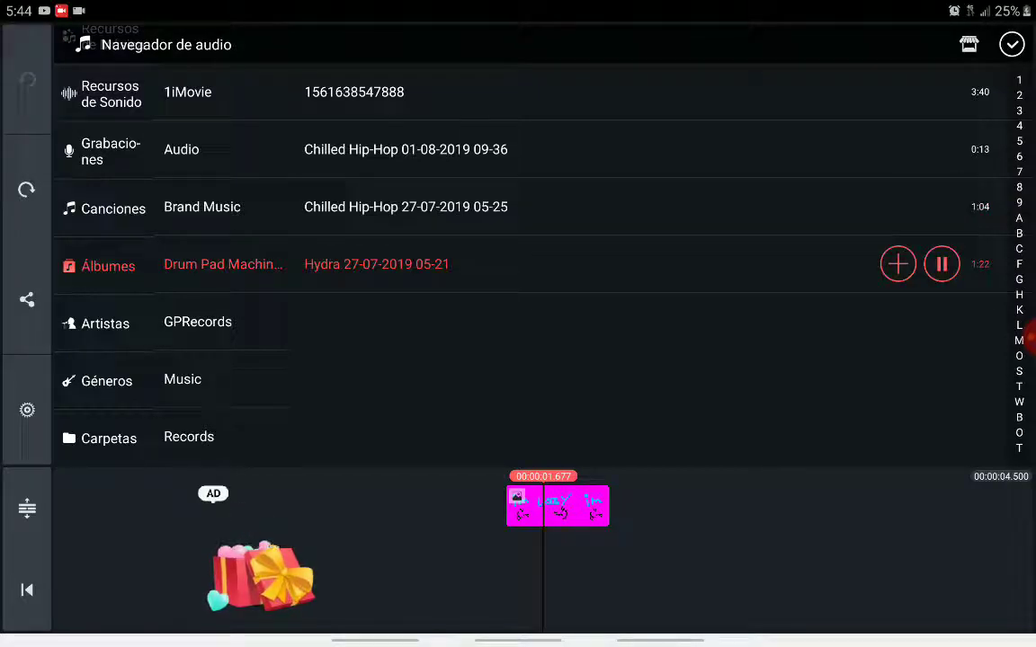
- Compare the GPRecords album with Hydra, previewing GPRecords' Glamorous EDM
left_click(198, 322)
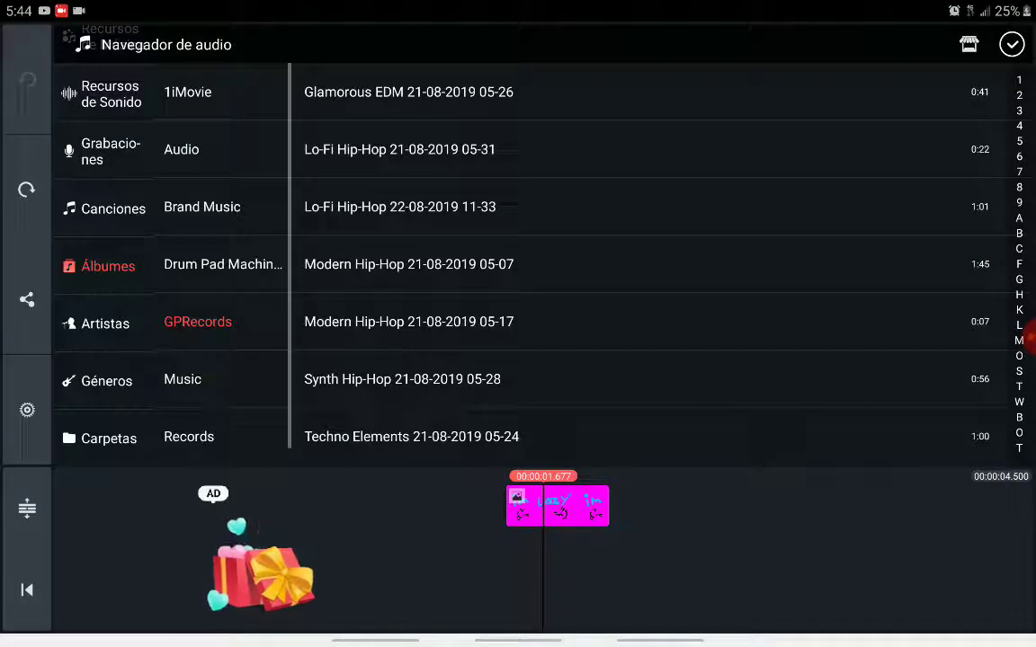
left_click(223, 265)
left_click(540, 265)
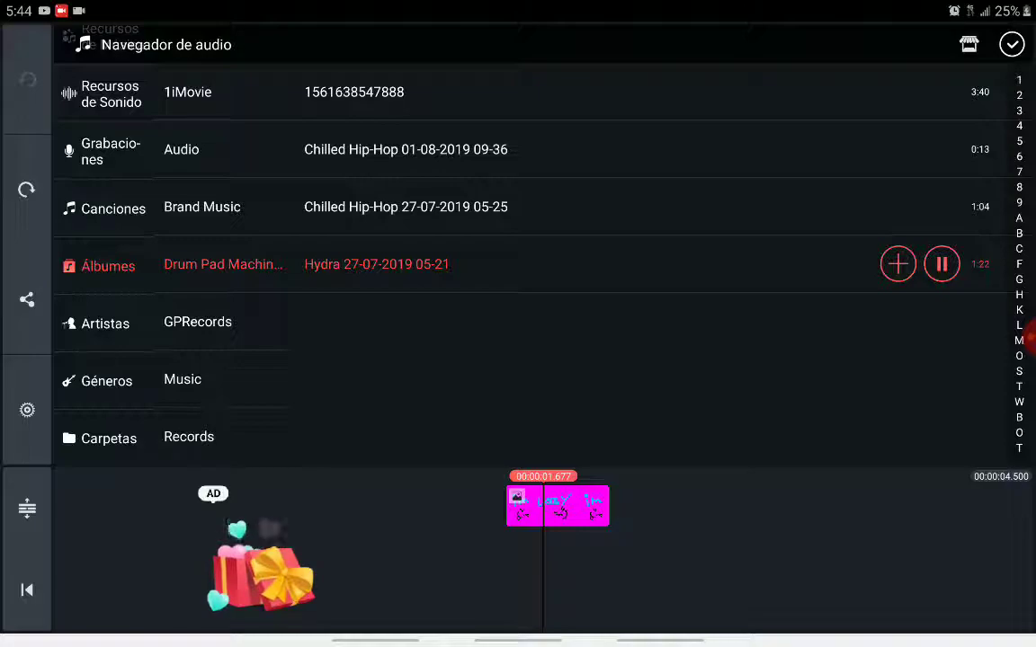
left_click(198, 322)
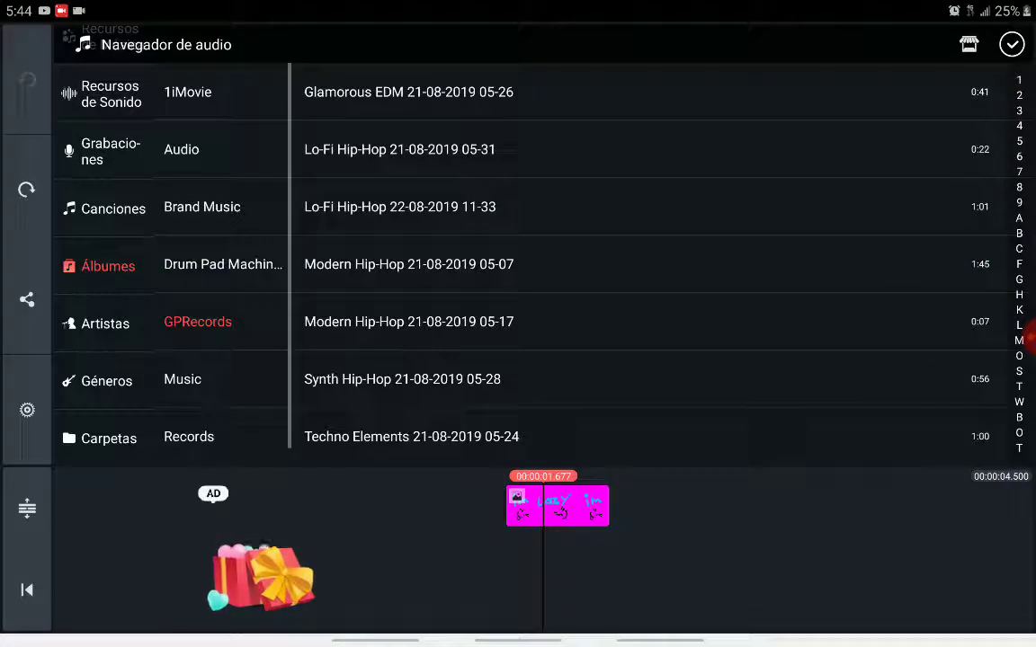
left_click(540, 92)
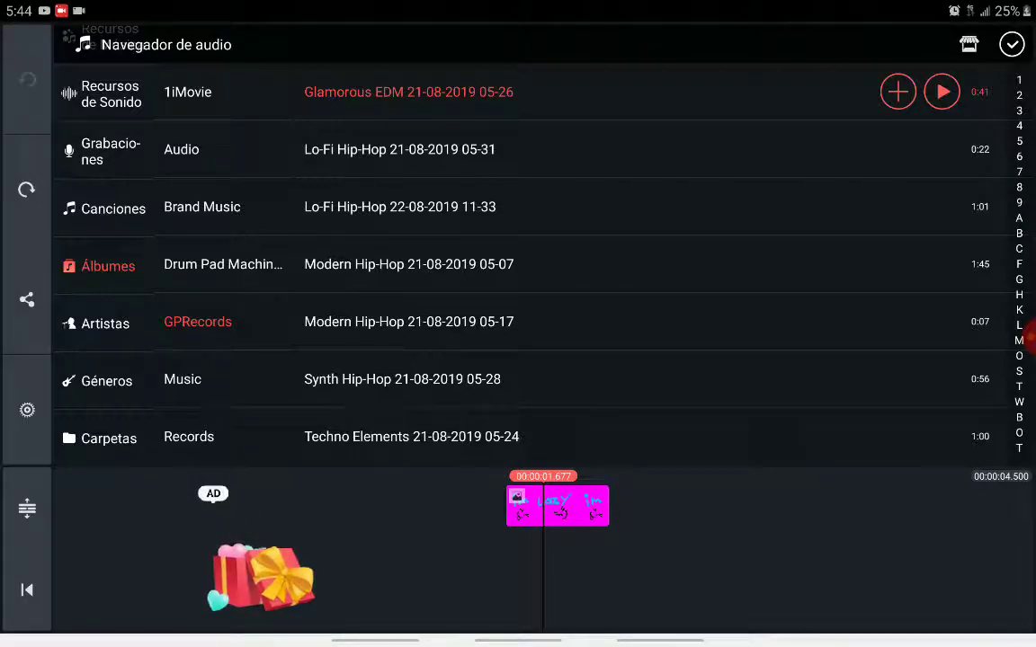
left_click(399, 149)
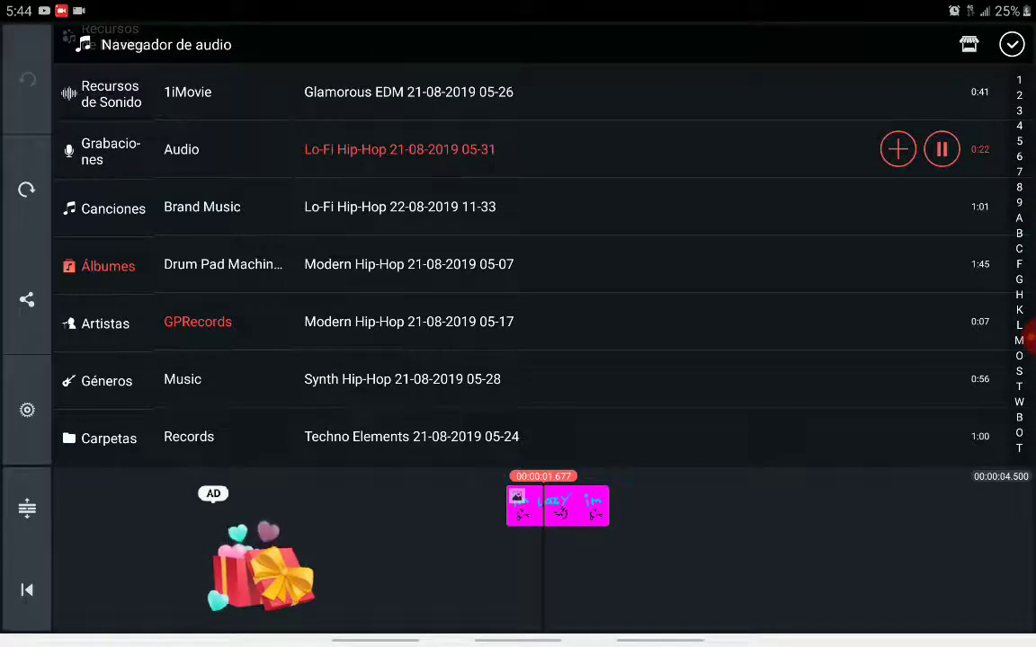
key("XF86AudioRaiseVolume")
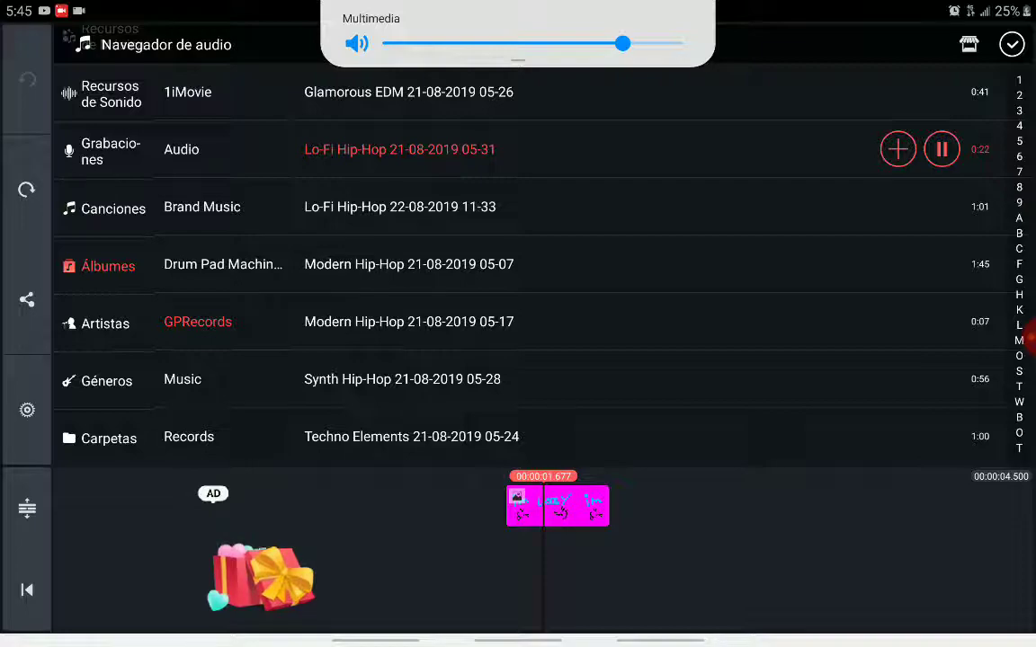
left_click(898, 149)
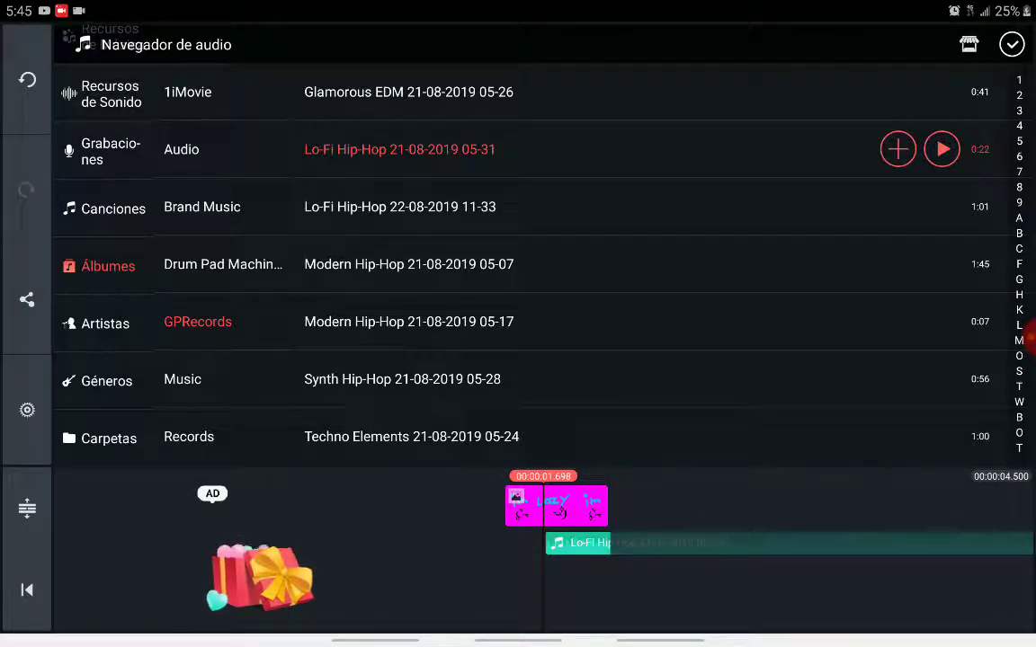
- Return to the editor and play the 'im Lazy' clip with its Lo-Fi track from the beginning
left_click(1011, 44)
left_click(1012, 443)
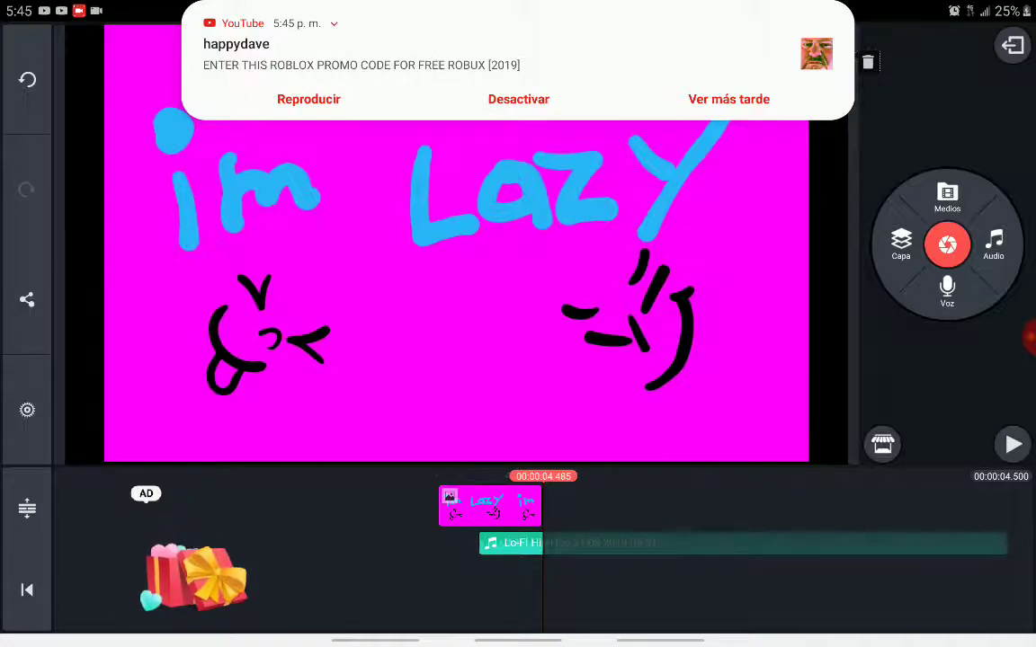
left_click(26, 589)
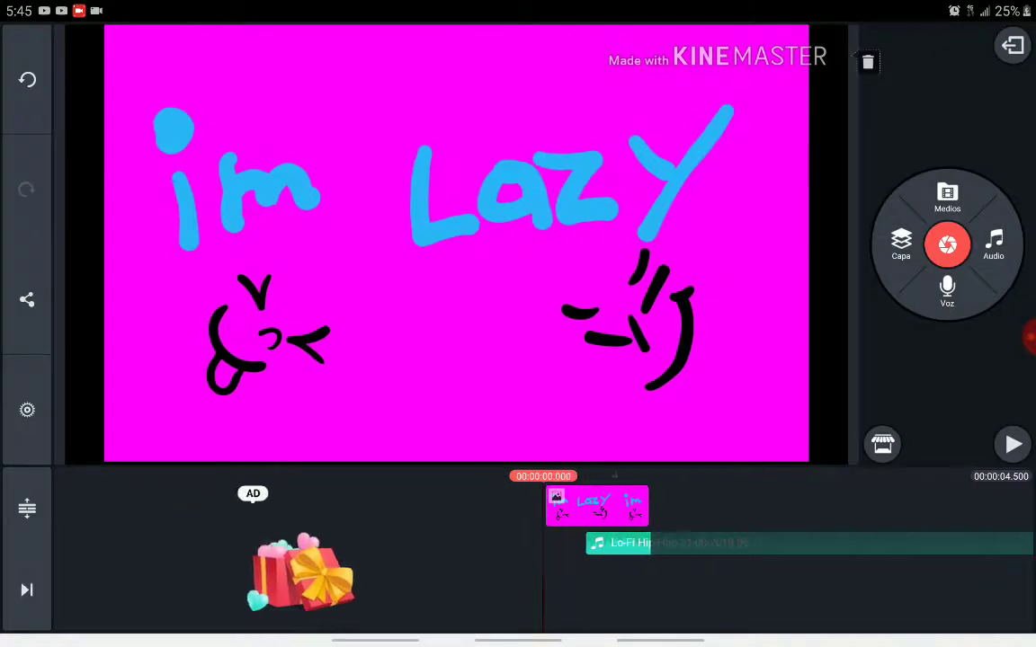
left_click(1013, 444)
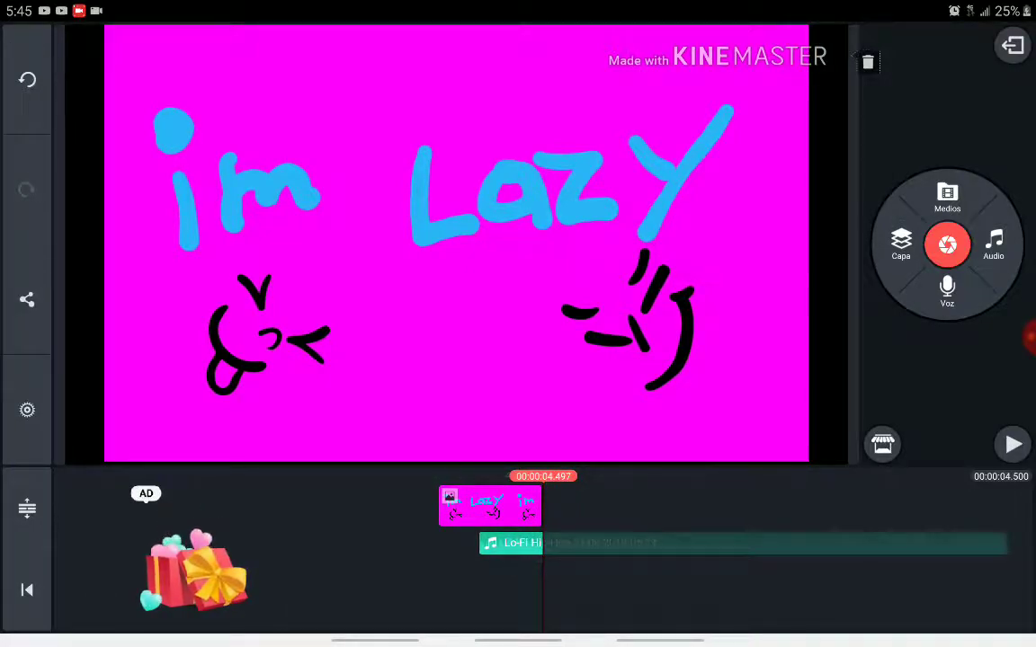
- Choose Layer > Media and navigate into the Camera photos folder
left_click(901, 244)
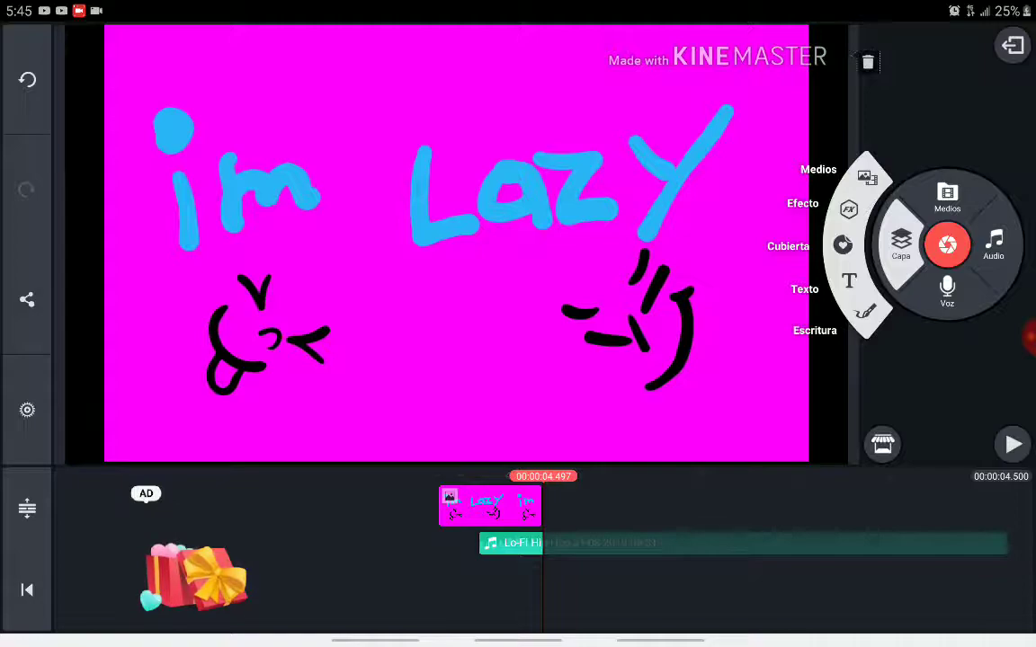
left_click(818, 169)
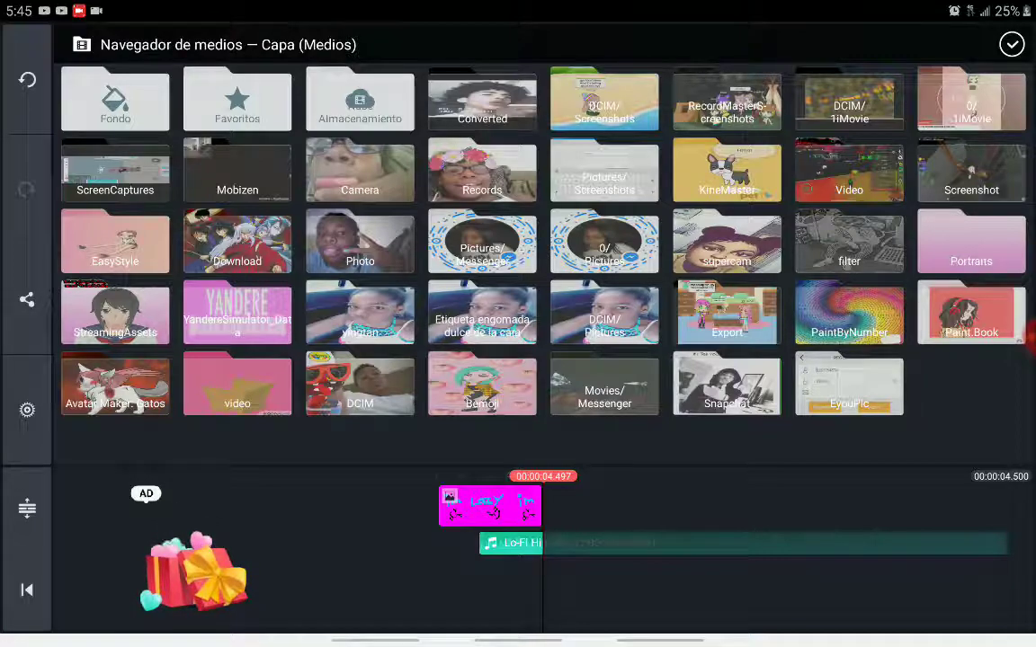
left_click(360, 171)
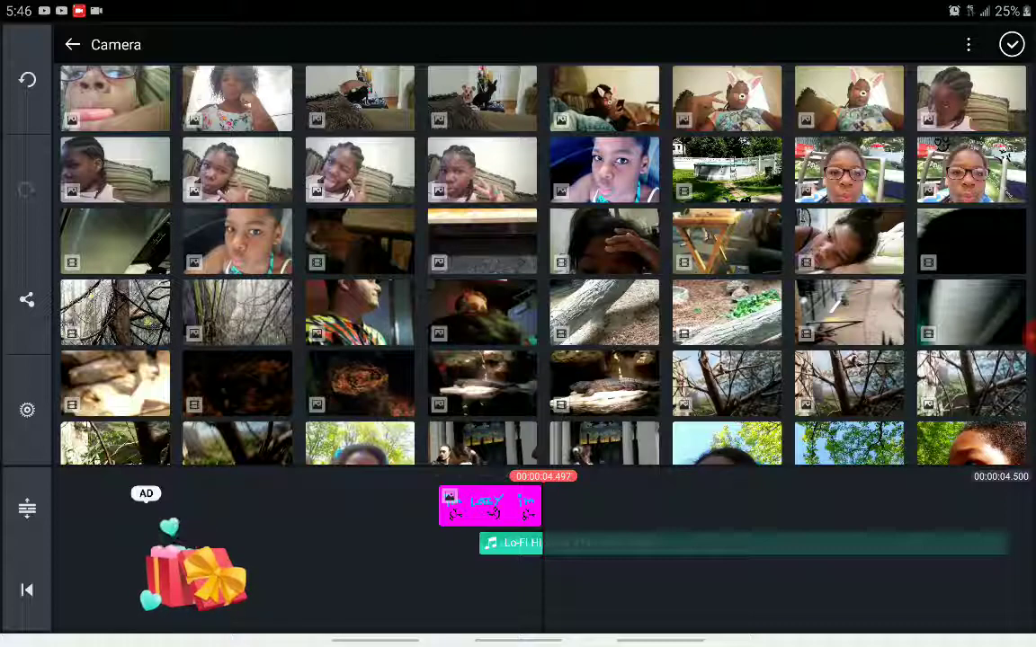
scroll(540, 270, "down", 5)
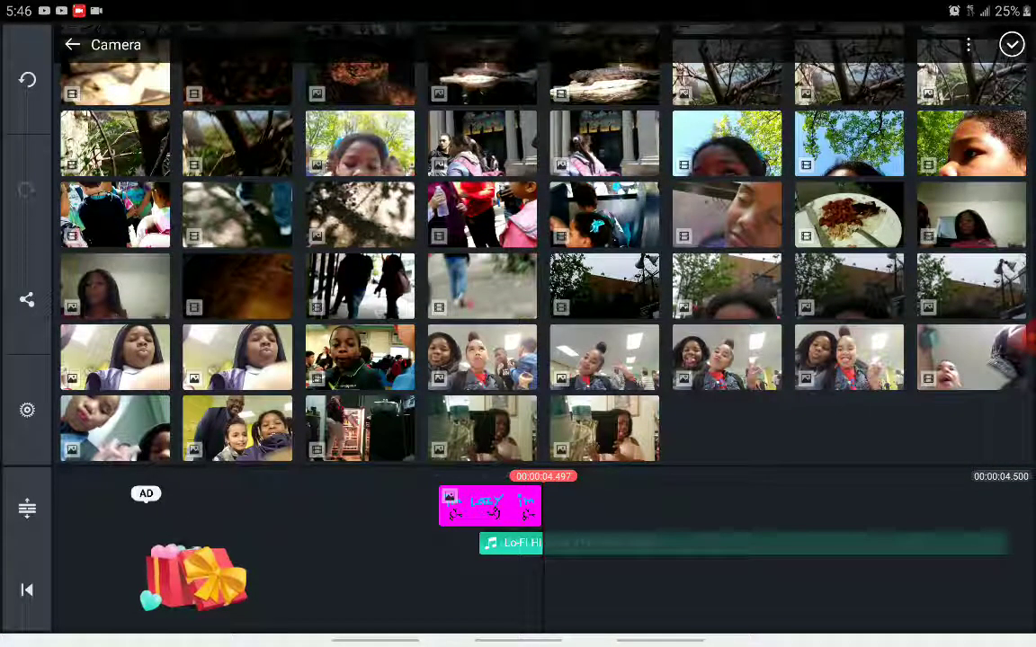
scroll(540, 270, "up", 3)
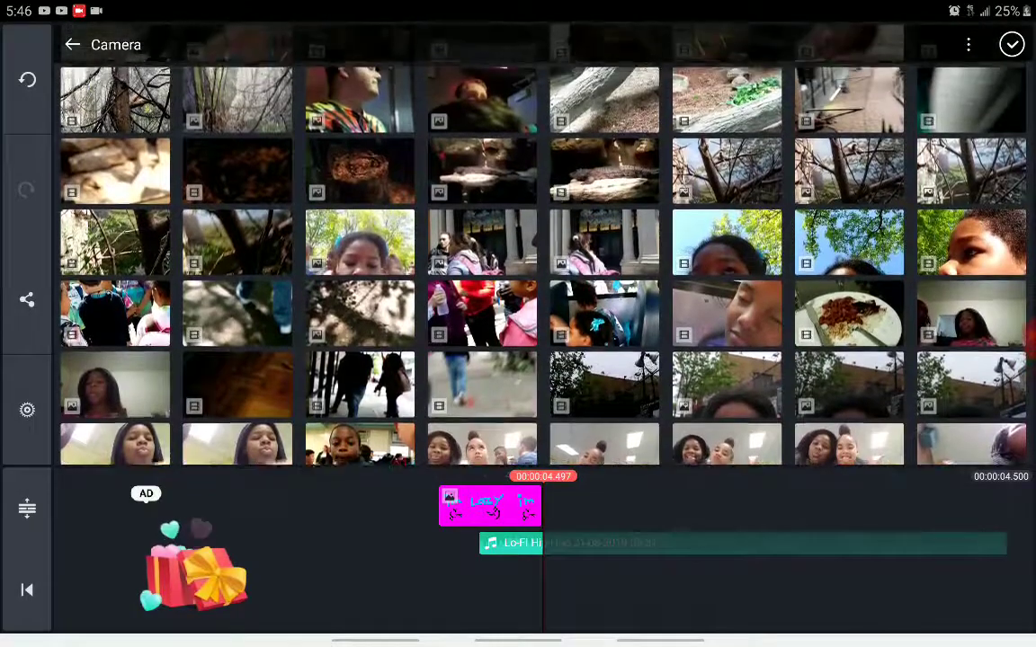
scroll(539, 270, "up", 2)
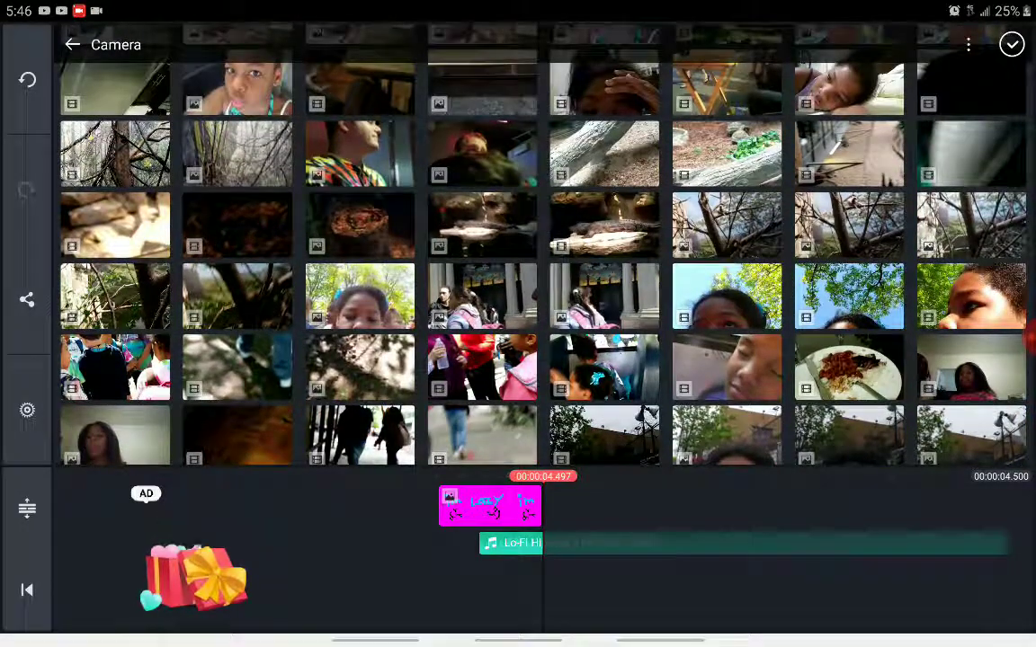
scroll(539, 270, "up", 2)
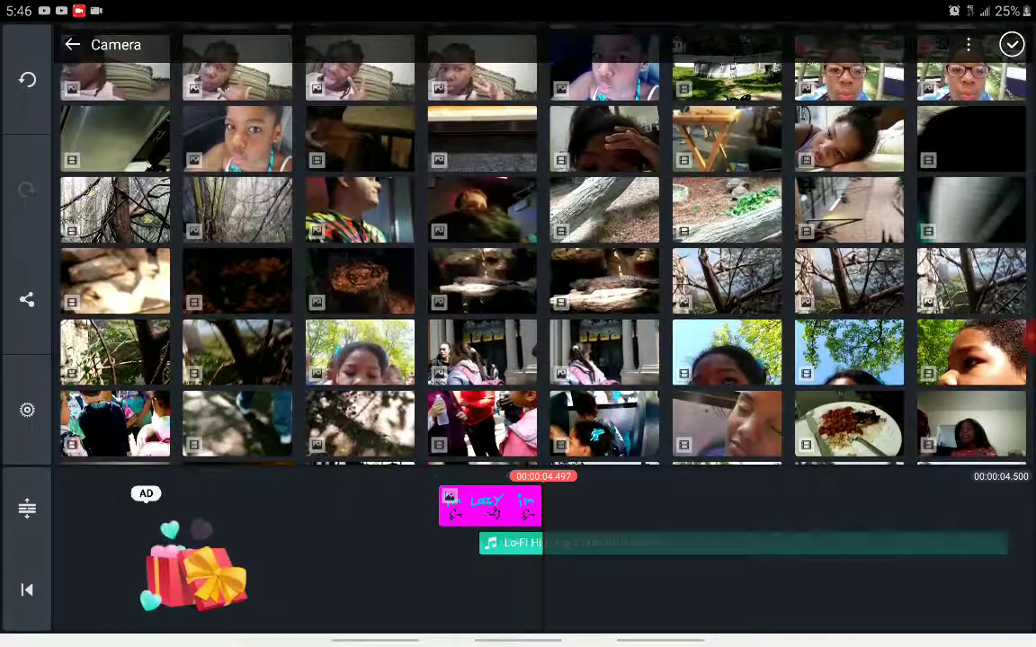
scroll(539, 269, "up", 2)
- Add photo 1563212415219.jpg from the Camera folder as an overlay layer
left_click(604, 171)
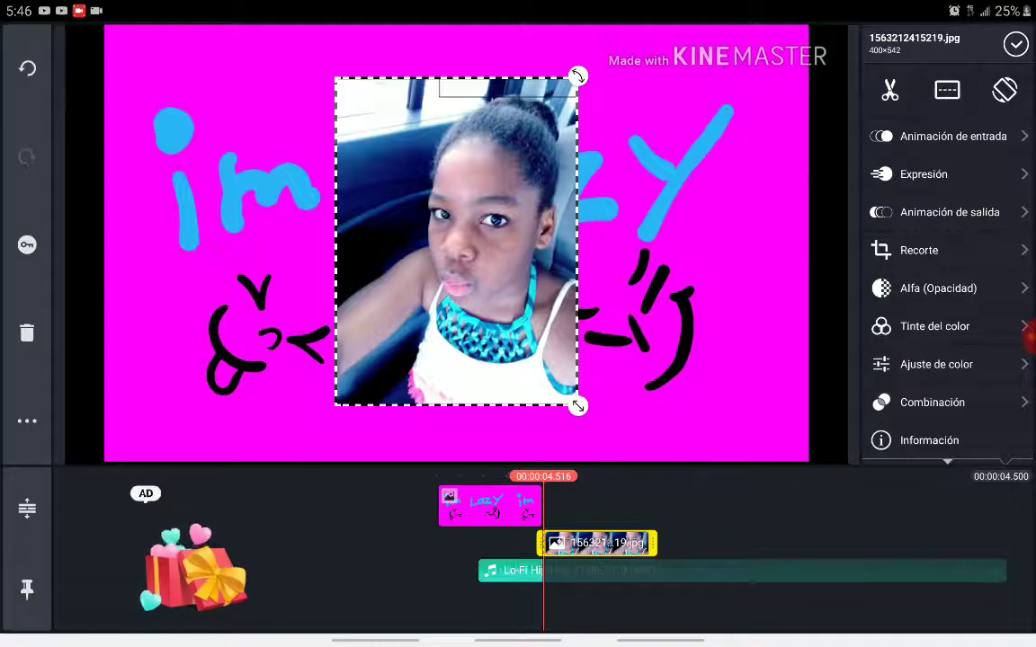
left_click_drag(629, 575, 526, 575)
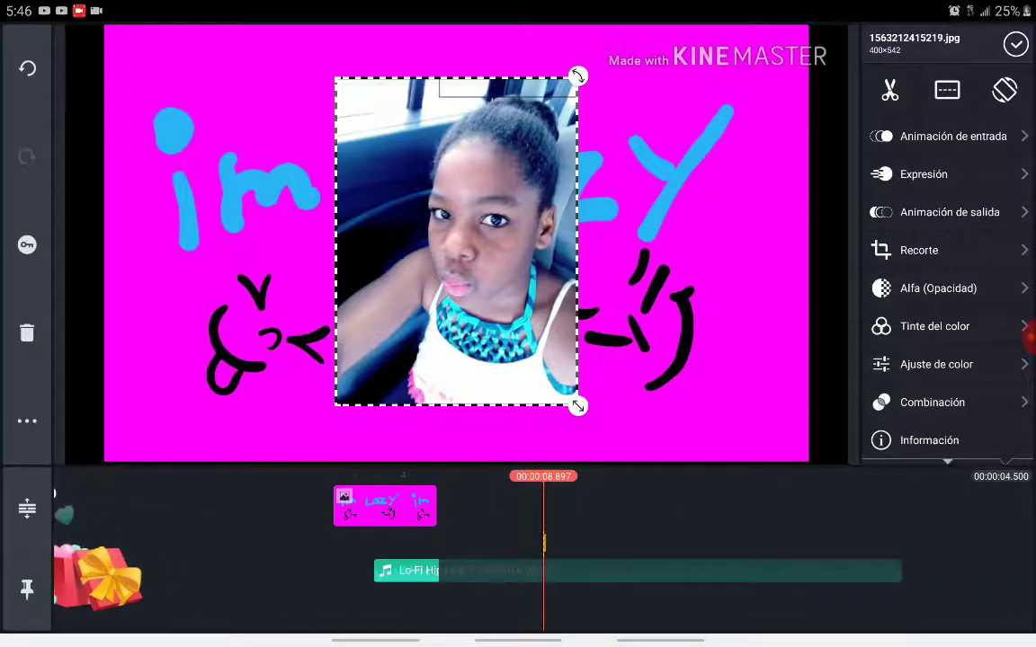
mouse_move(439, 543)
left_mouse_down()
mouse_move(490, 543)
mouse_move(315, 543)
left_mouse_up()
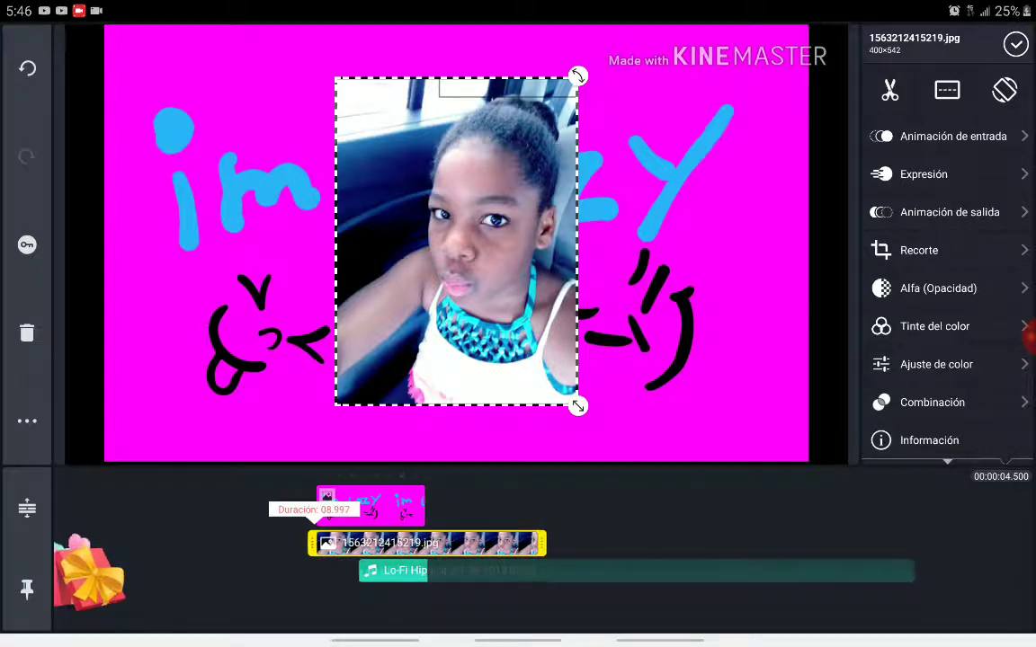
- Shrink the photo overlay to a small thumbnail and place it in the bottom-left corner
mouse_move(702, 315)
left_mouse_down()
mouse_move(171, 296)
mouse_move(611, 305)
mouse_move(243, 180)
mouse_move(126, 306)
mouse_move(130, 198)
mouse_move(131, 216)
left_mouse_up()
mouse_move(192, 393)
left_mouse_down()
mouse_move(234, 342)
mouse_move(195, 277)
left_mouse_up()
mouse_move(135, 193)
left_mouse_down()
mouse_move(130, 180)
mouse_move(261, 171)
mouse_move(340, 104)
mouse_move(211, 108)
mouse_move(135, 386)
mouse_move(144, 364)
mouse_move(142, 373)
left_mouse_up()
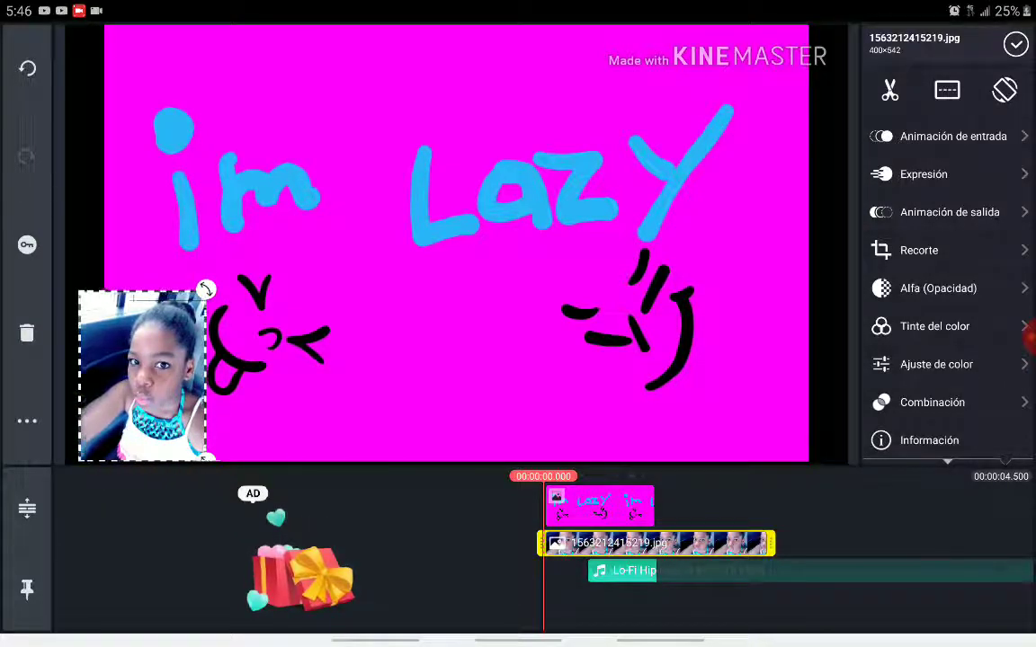
left_click(1015, 44)
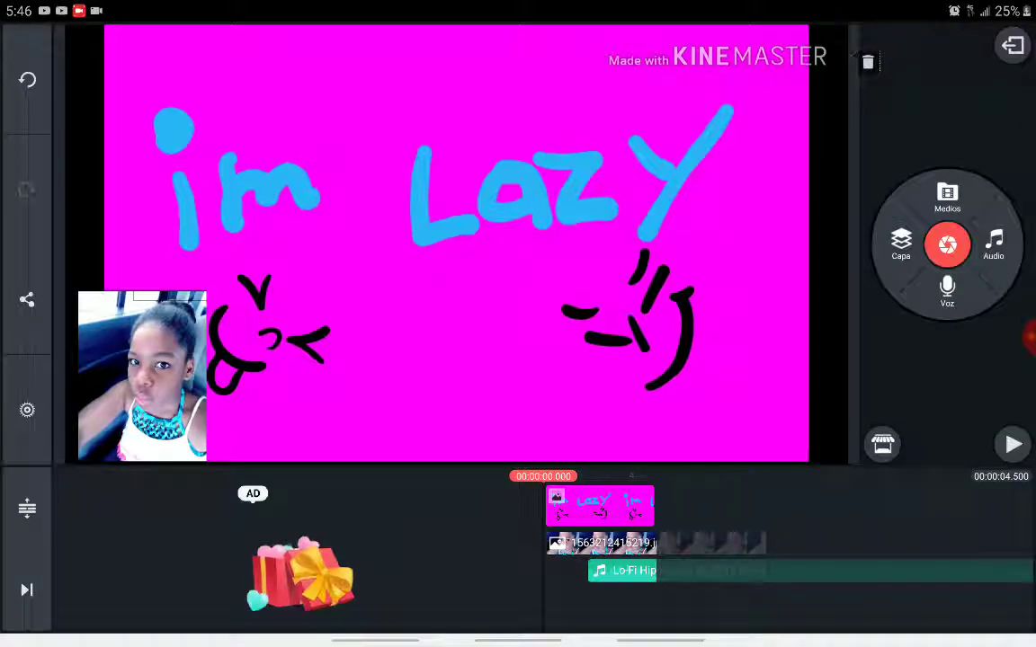
left_click(1013, 445)
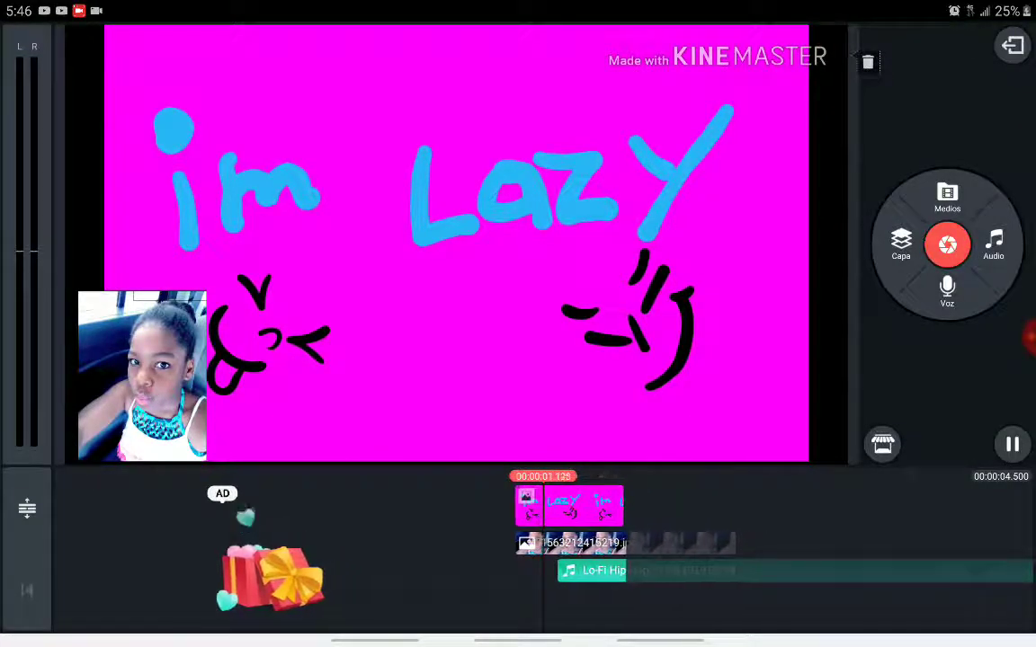